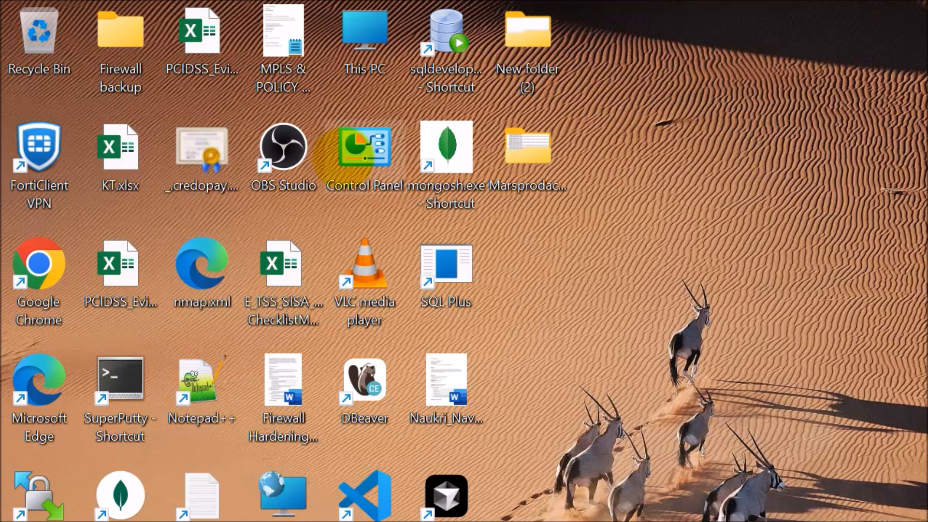
Open Google Chrome, search for "oracle linux iso download", and open the Oracle Linux ISOs result from yum.oracle.com in a new tab.
{"action": "double_click", "coordinate": [39, 263]}
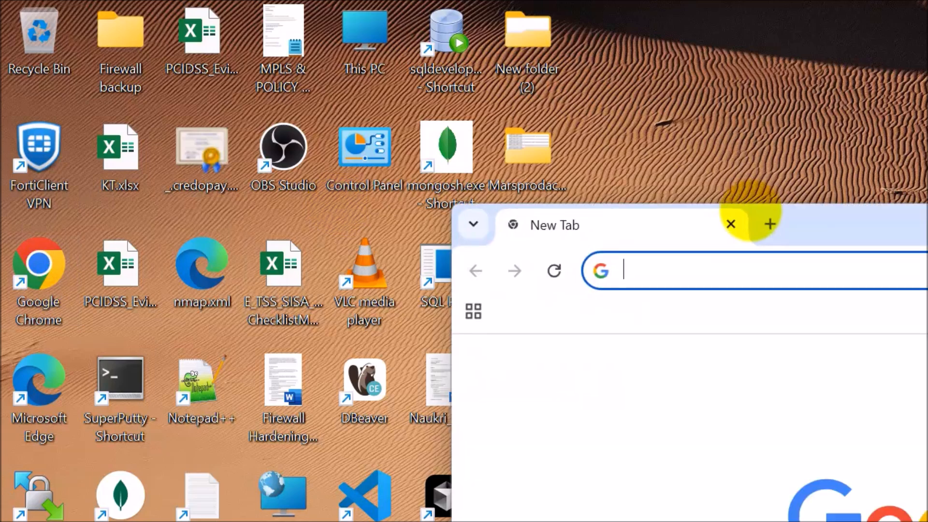
{"action": "double_click", "coordinate": [915, 222]}
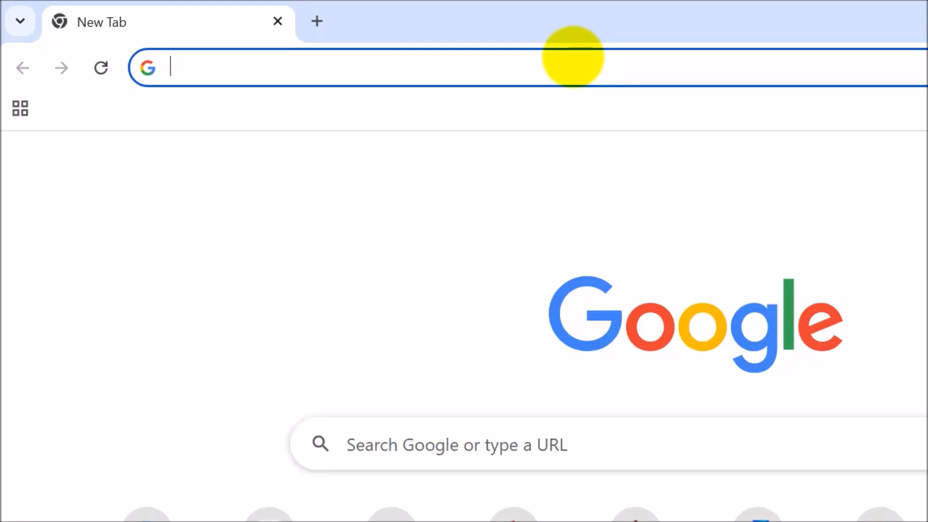
{"action": "type", "text": "ors"}
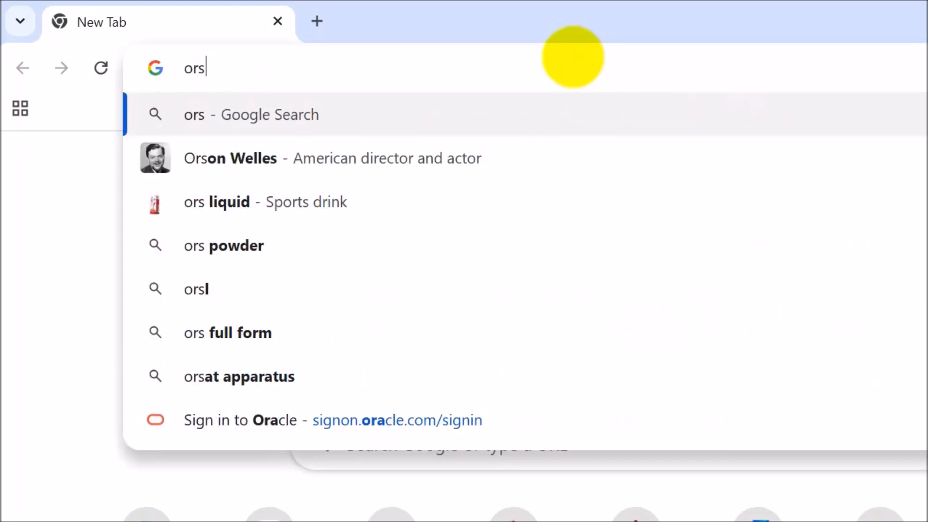
{"action": "key", "text": "BackSpace"}
{"action": "type", "text": "a"}
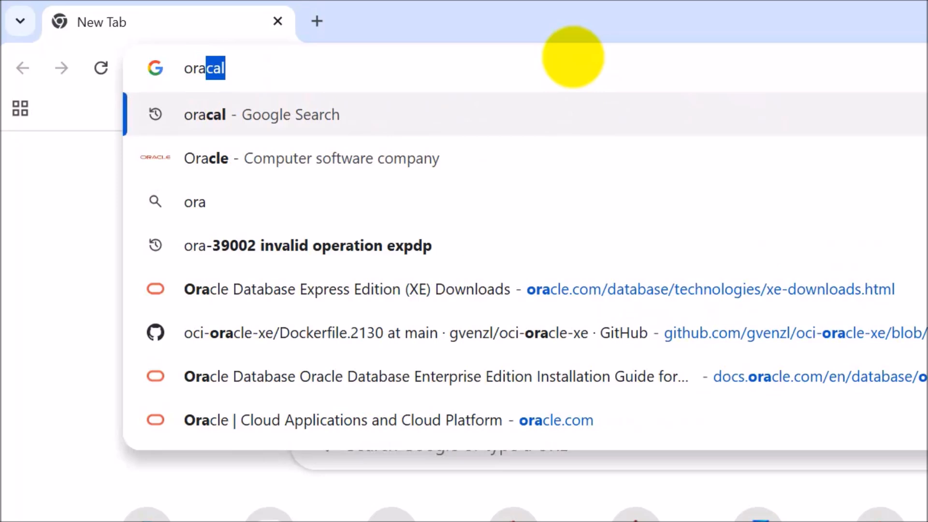
{"action": "type", "text": "cle linux"}
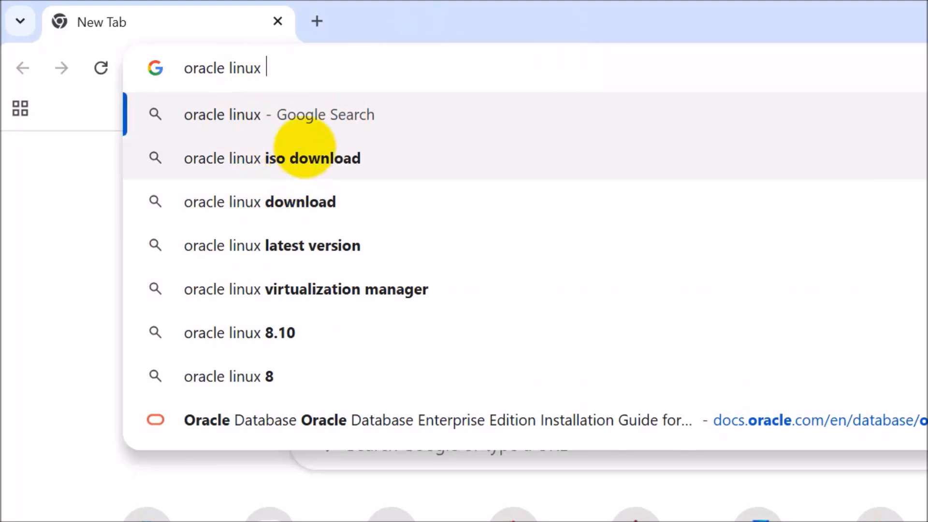
{"action": "left_click", "coordinate": [304, 159]}
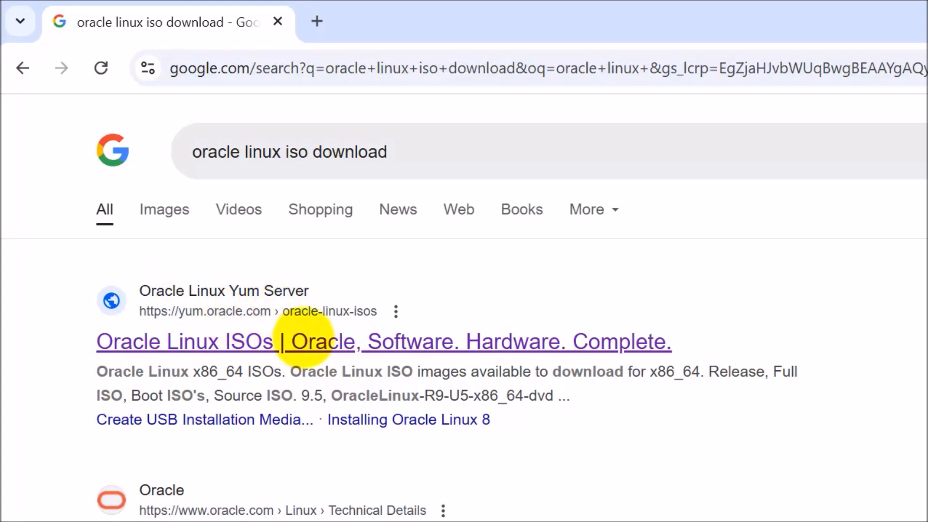
{"action": "right_click", "coordinate": [312, 332]}
{"action": "left_click", "coordinate": [414, 360]}
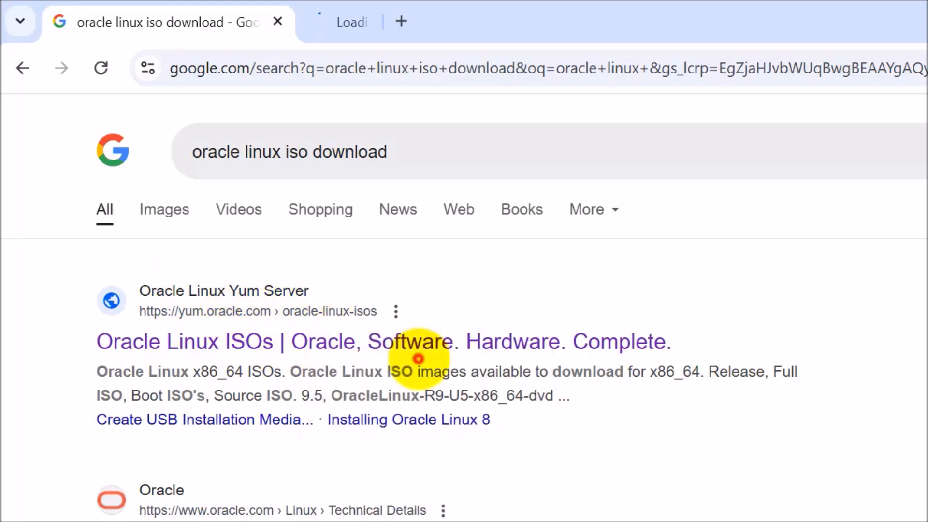
Examine the x86_64 Oracle Linux ISO table for the available releases and their full and boot ISO downloads.
{"action": "scroll", "coordinate": [498, 316], "scroll_direction": "down", "scroll_amount": 2}
{"action": "scroll", "coordinate": [497, 316], "scroll_direction": "down", "scroll_amount": 10}
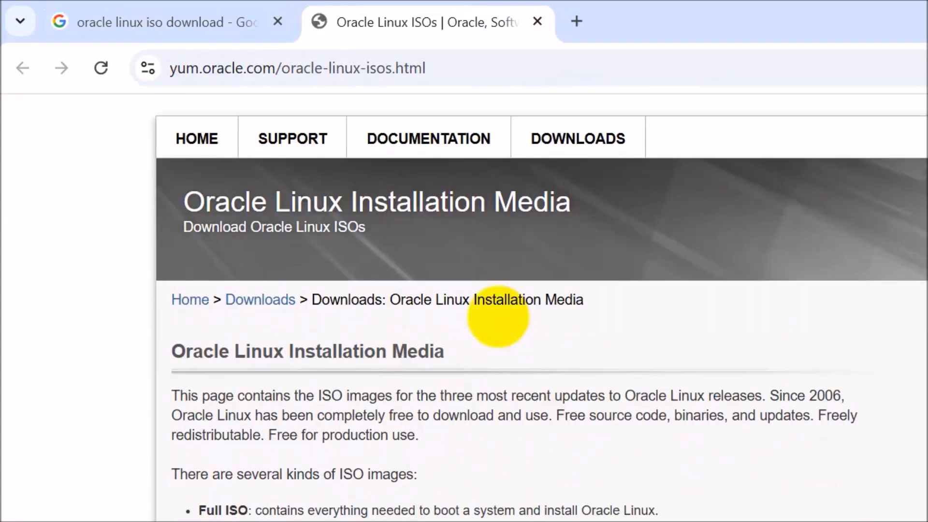
{"action": "scroll", "coordinate": [498, 316], "scroll_direction": "down", "scroll_amount": 1}
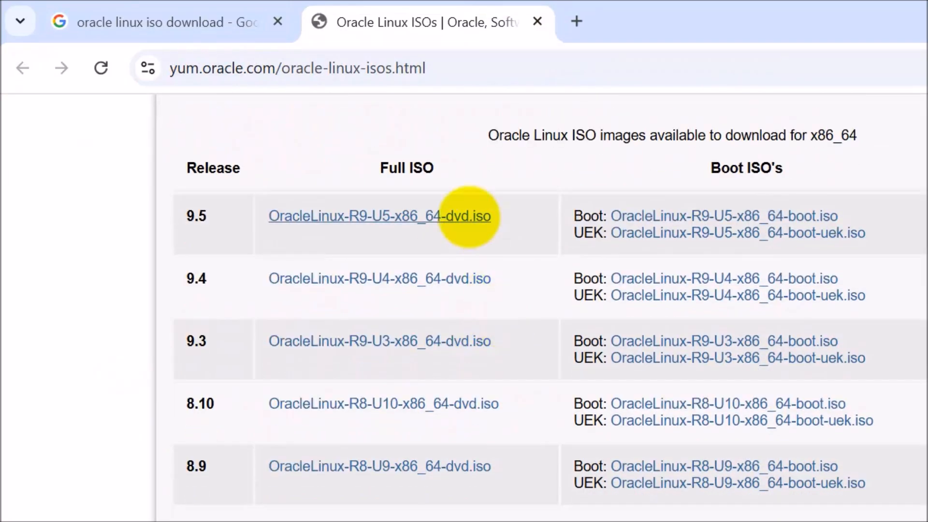
{"action": "scroll", "coordinate": [468, 206], "scroll_direction": "down", "scroll_amount": 2}
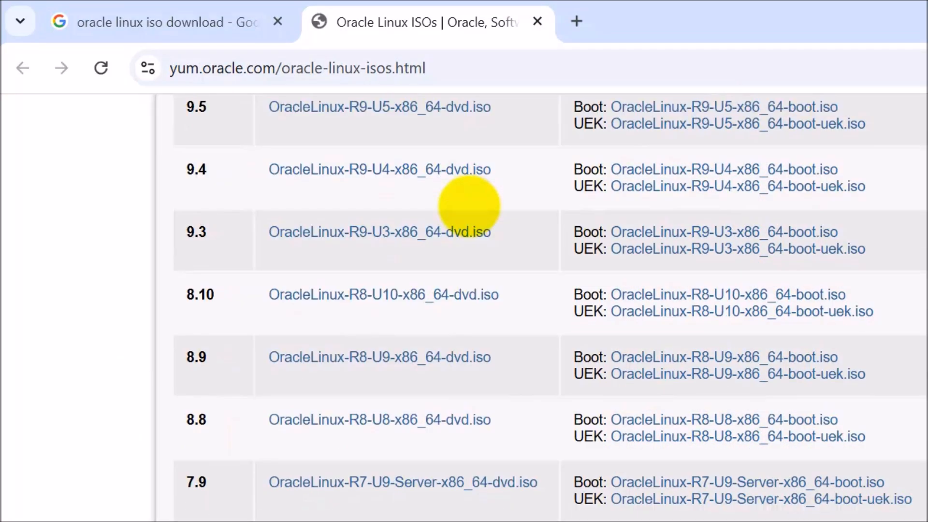
{"action": "scroll", "coordinate": [469, 206], "scroll_direction": "down", "scroll_amount": 5}
{"action": "scroll", "coordinate": [468, 206], "scroll_direction": "up", "scroll_amount": 6}
{"action": "scroll", "coordinate": [469, 207], "scroll_direction": "down", "scroll_amount": 2}
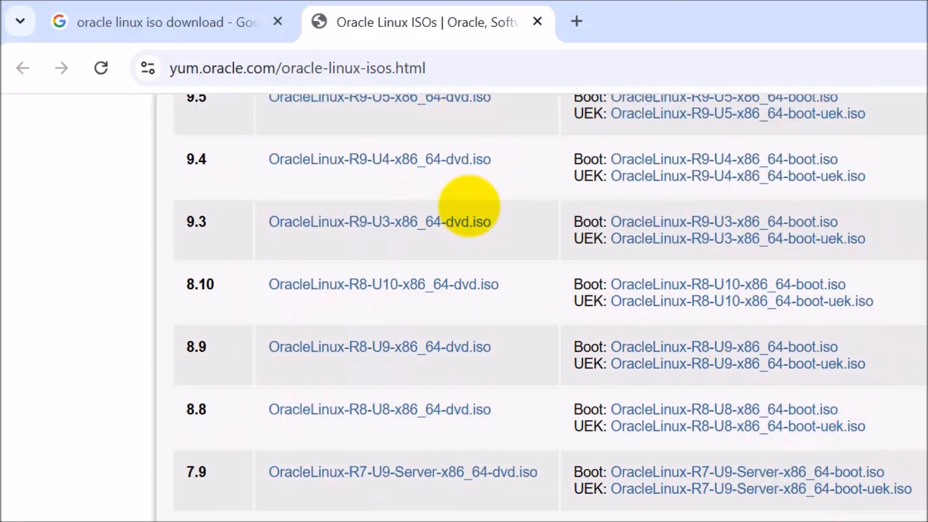
{"action": "scroll", "coordinate": [468, 207], "scroll_direction": "down", "scroll_amount": 2}
{"action": "scroll", "coordinate": [466, 206], "scroll_direction": "up", "scroll_amount": 4}
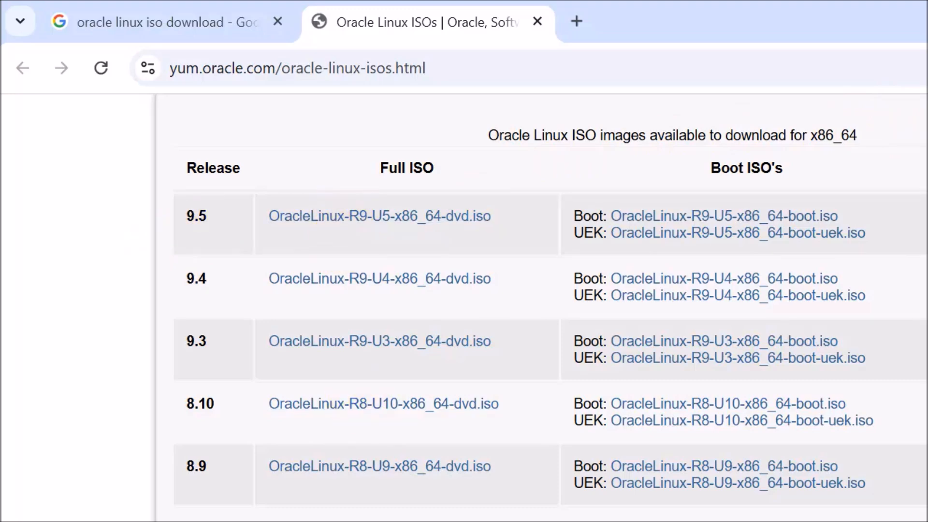
Switch to File Explorer and search the Downloads folder for "*iso" to locate the Oracle Linux installation image.
{"action": "key", "text": "alt+Tab"}
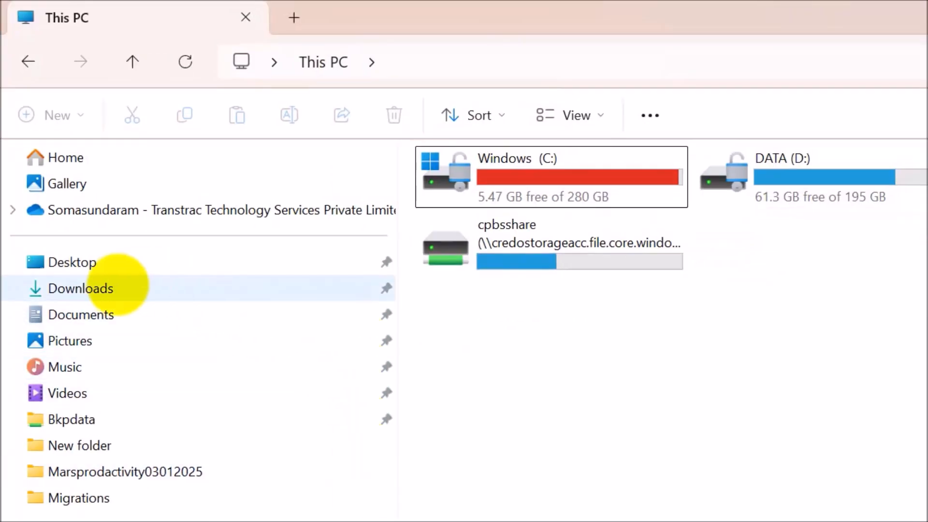
{"action": "left_click", "coordinate": [115, 289]}
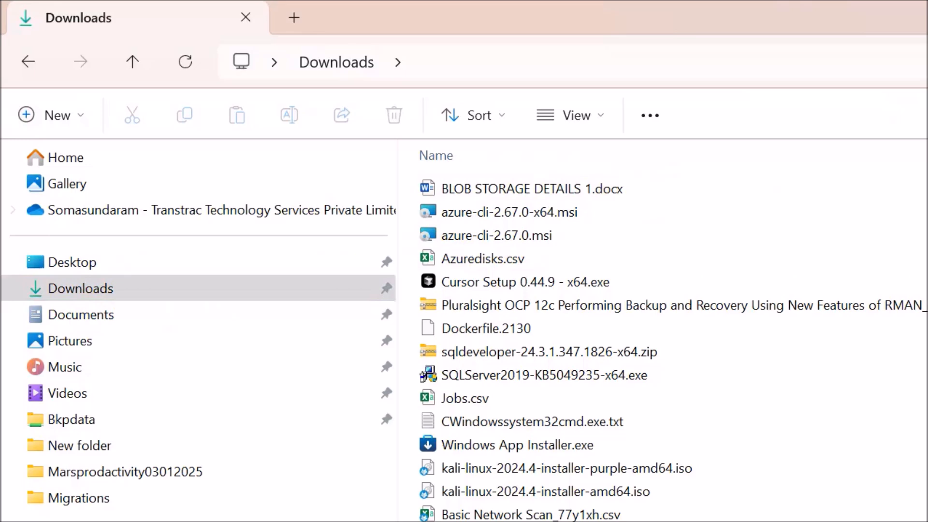
{"action": "key", "text": "Return"}
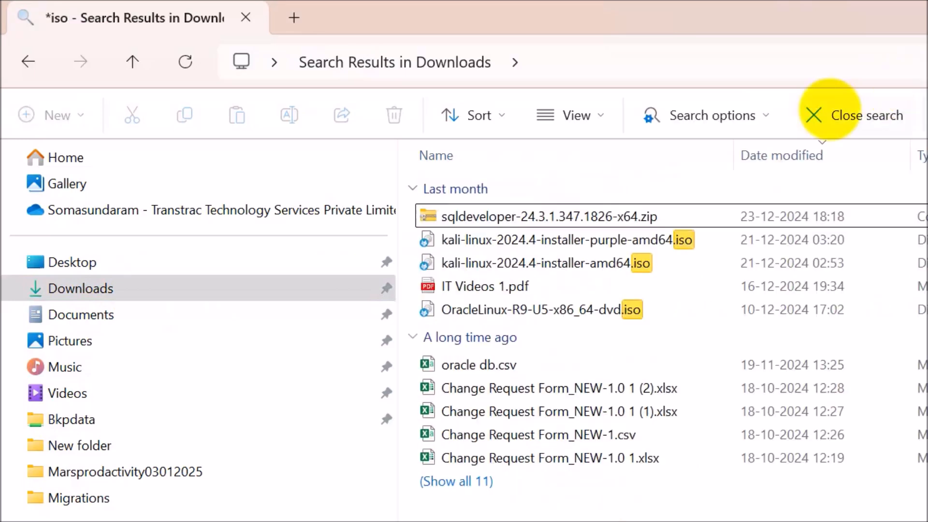
{"action": "mouse_move", "coordinate": [519, 313]}
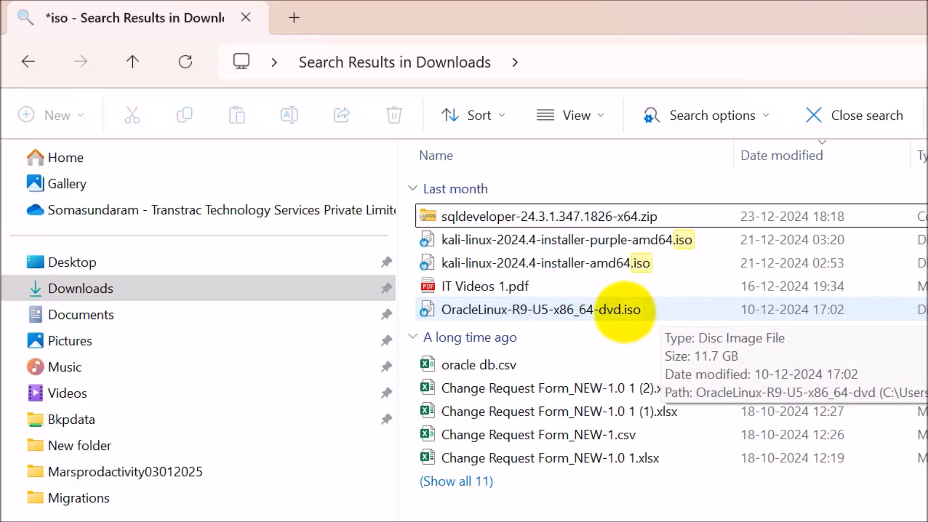
Switch to Hyper-V Manager, start a new virtual machine on the host, and name it "Oracle Linux".
{"action": "key", "text": "alt+Tab"}
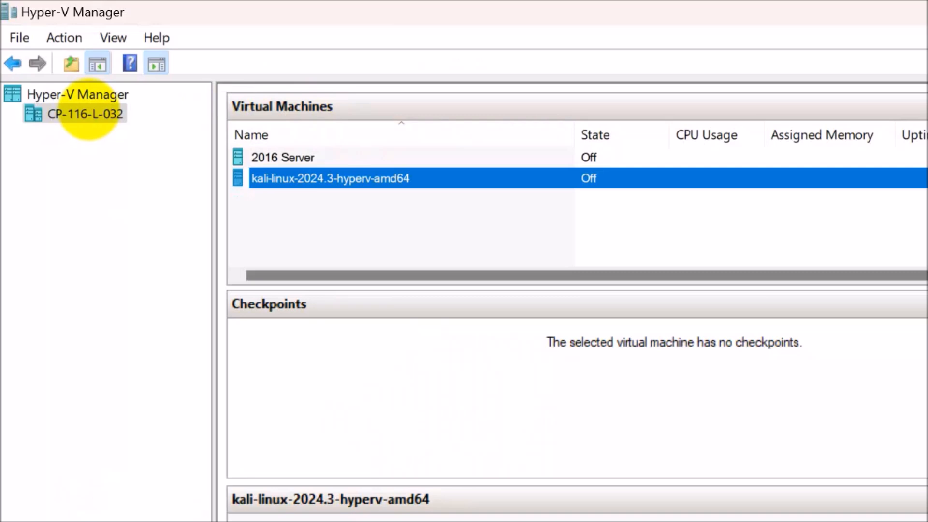
{"action": "right_click", "coordinate": [88, 114]}
{"action": "mouse_move", "coordinate": [145, 149]}
{"action": "left_click", "coordinate": [493, 149]}
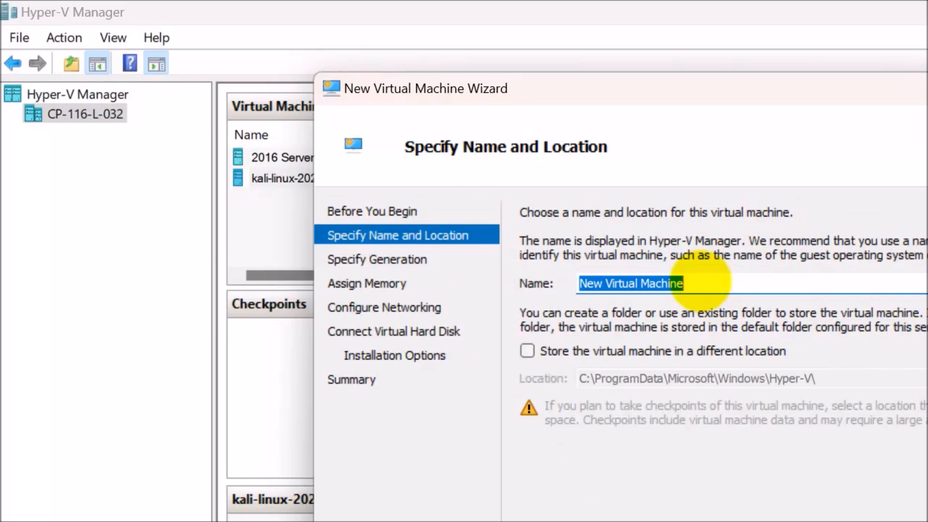
{"action": "type", "text": "Orac"}
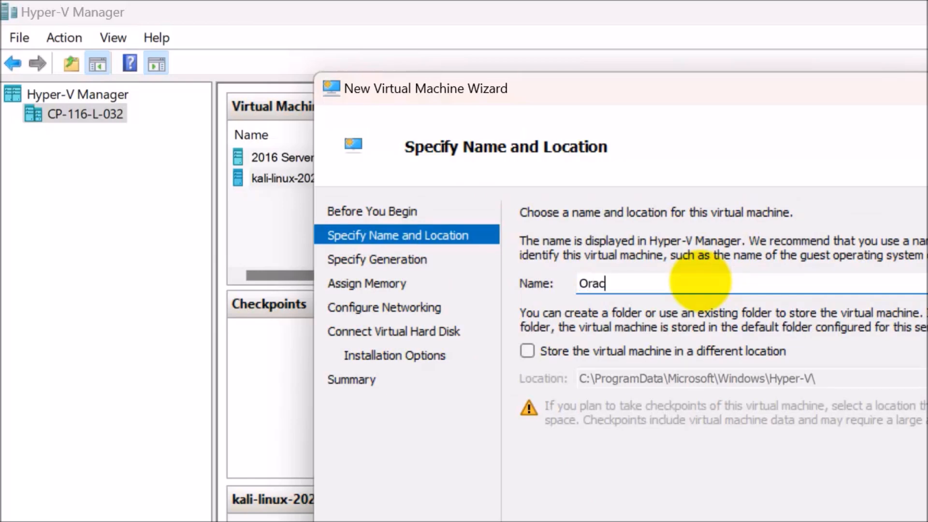
{"action": "type", "text": "le Linux"}
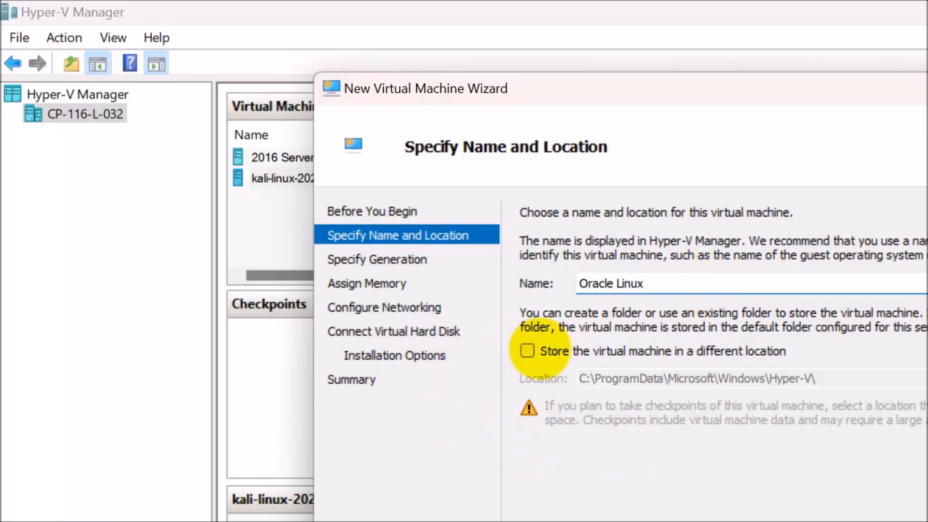
Store the virtual machine in a different location, choosing the HYVMS folder on drive D:, and continue to the generation settings.
{"action": "left_click", "coordinate": [527, 350]}
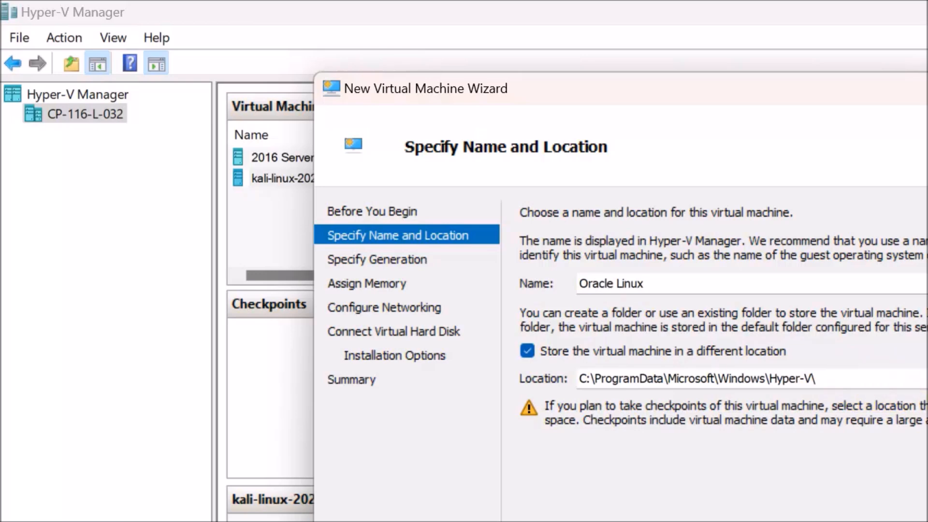
{"action": "left_click", "coordinate": [926, 379]}
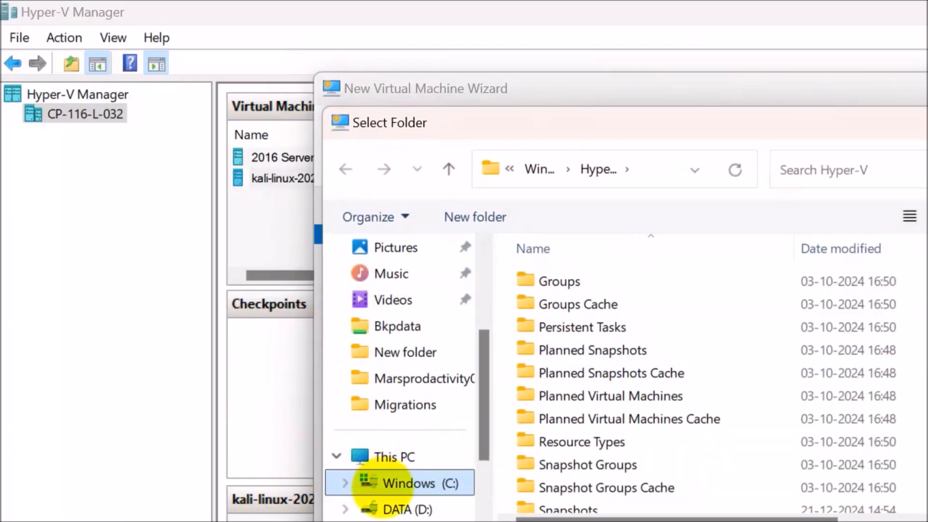
{"action": "left_click", "coordinate": [382, 508]}
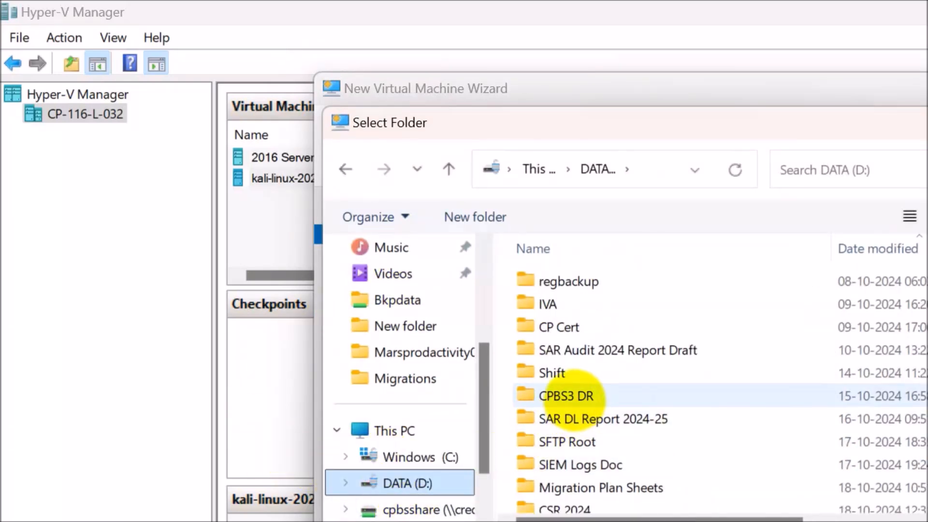
{"action": "left_click", "coordinate": [574, 400]}
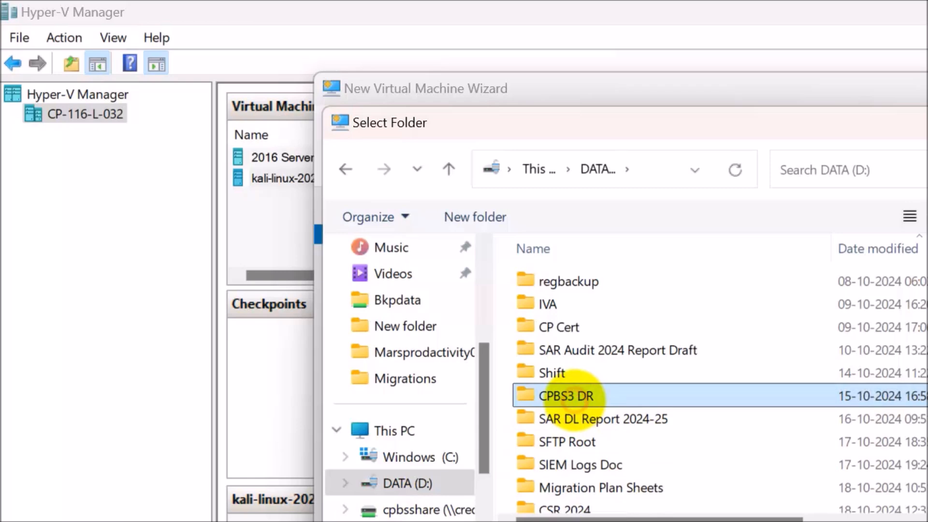
{"action": "key", "text": "h"}
{"action": "key", "text": "y"}
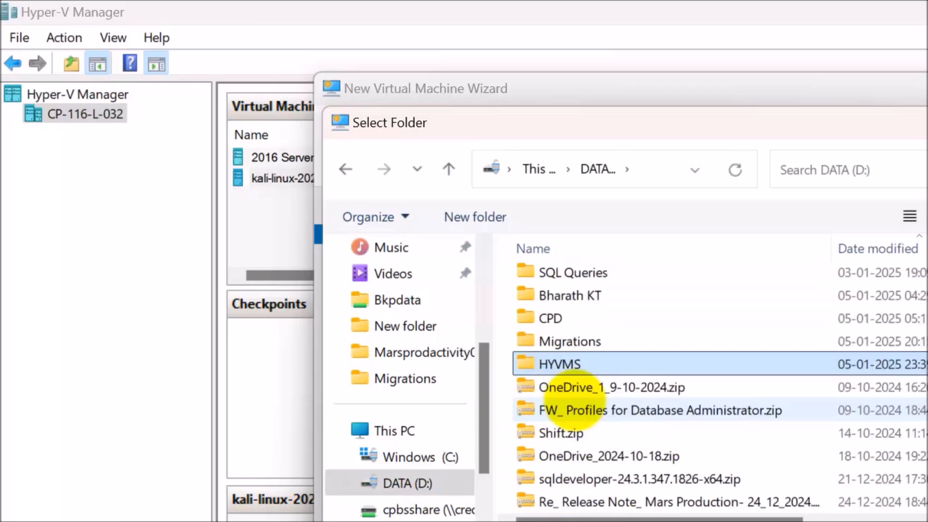
{"action": "left_click", "coordinate": [587, 358]}
{"action": "left_click", "coordinate": [633, 357]}
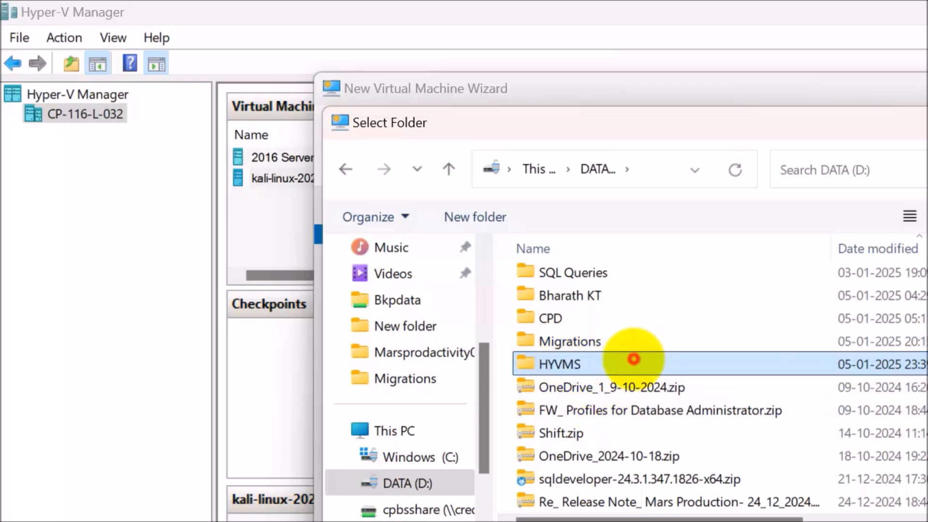
{"action": "key", "text": "Return"}
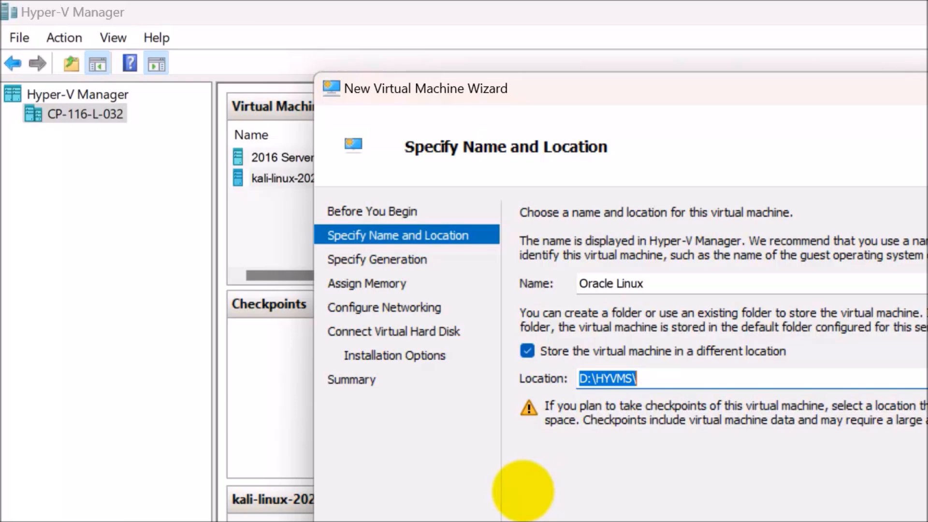
{"action": "left_click", "coordinate": [783, 521]}
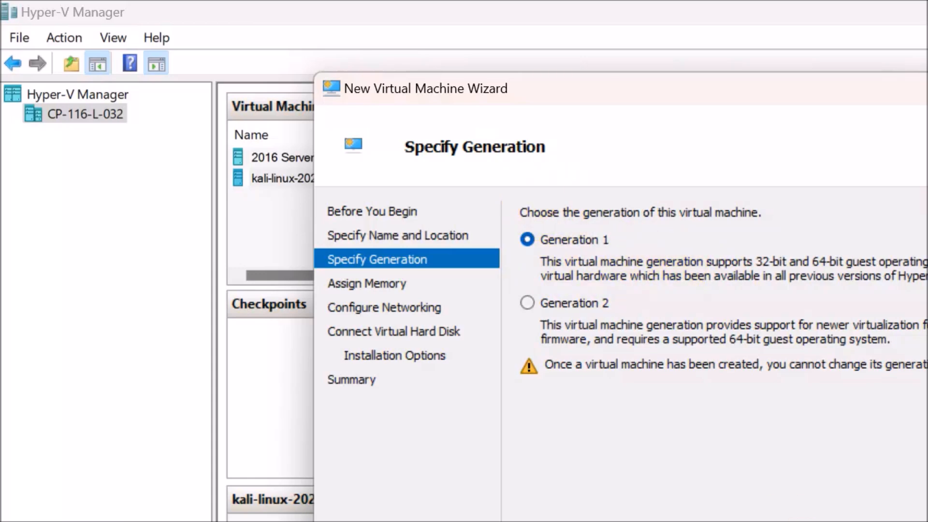
Accept Generation 1 for the virtual machine and set its startup memory to 2048 MB.
{"action": "key", "text": "Return"}
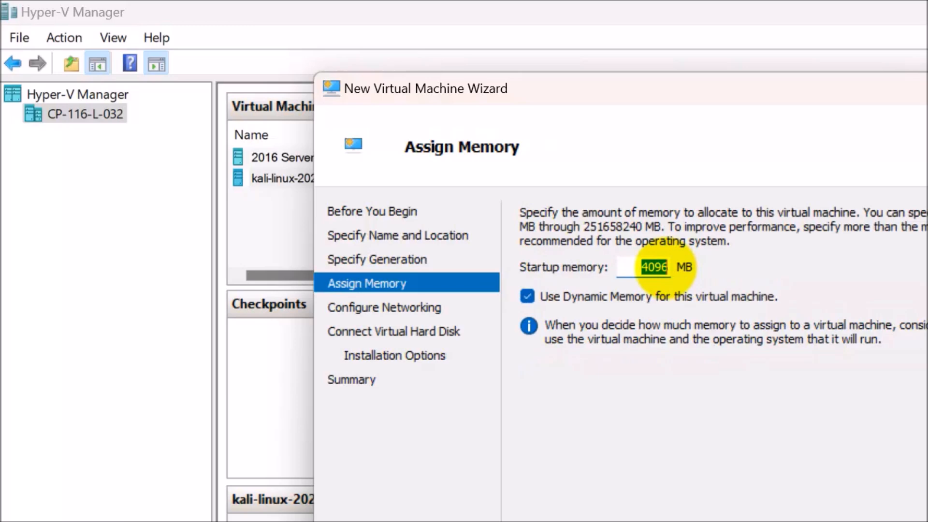
{"action": "type", "text": "203"}
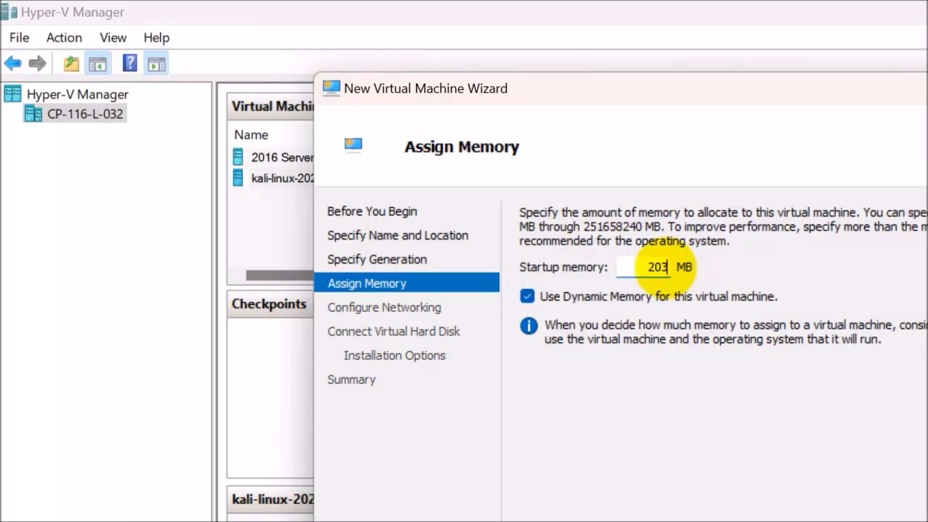
{"action": "type", "text": "8"}
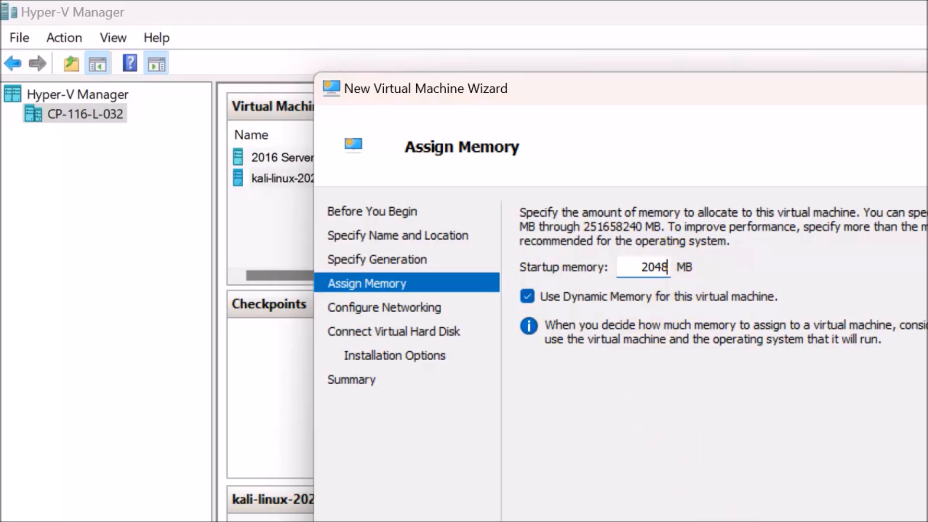
{"action": "key", "text": "Return"}
Connect the virtual machine's network adapter to Default Switch and continue to the virtual hard disk settings.
{"action": "left_click", "coordinate": [688, 254]}
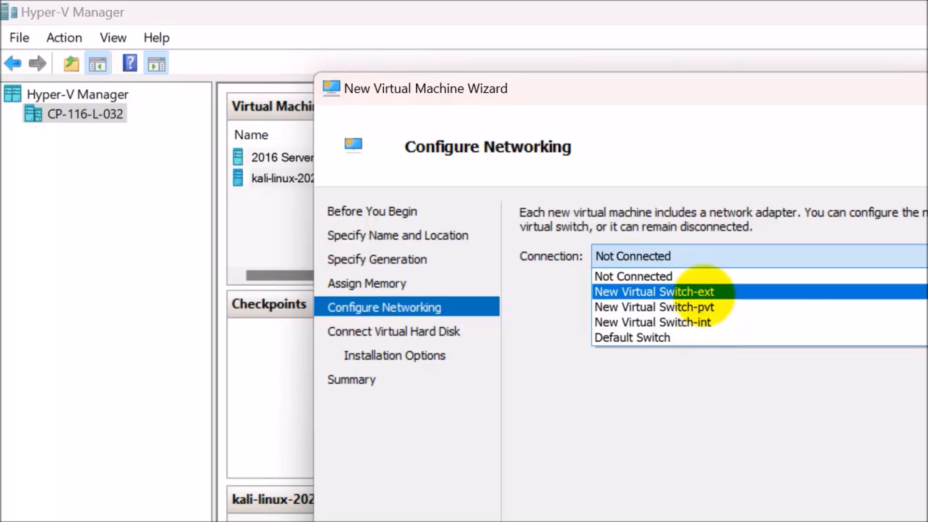
{"action": "left_click", "coordinate": [679, 339]}
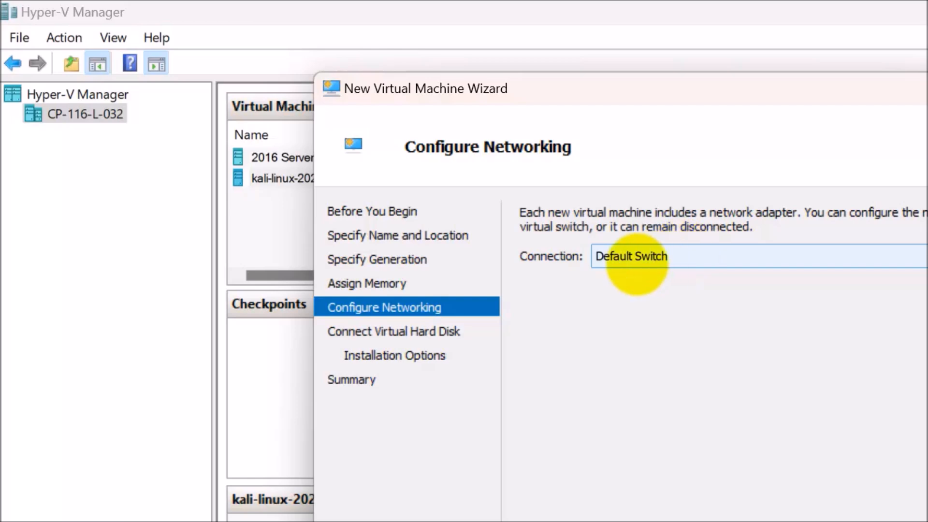
{"action": "left_click", "coordinate": [865, 521]}
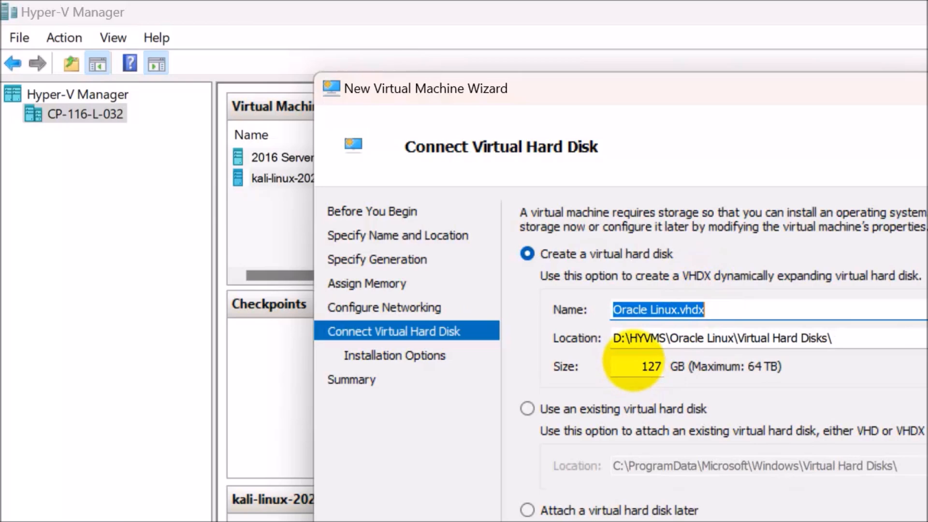
Set the new virtual hard disk's size to 40 GB, keep the operating system installation for later, and finish creating the virtual machine.
{"action": "left_click_drag", "start_coordinate": [634, 366], "coordinate": [691, 366]}
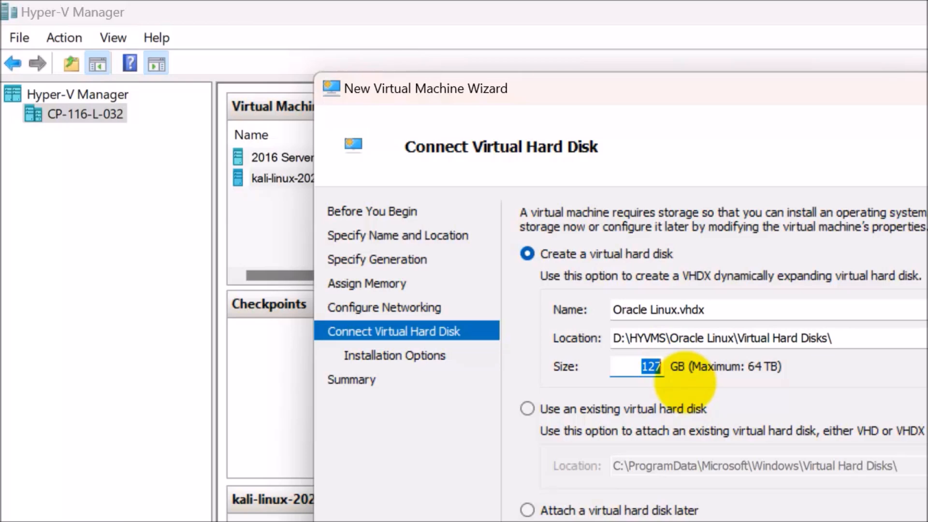
{"action": "type", "text": "40"}
{"action": "key", "text": "Return"}
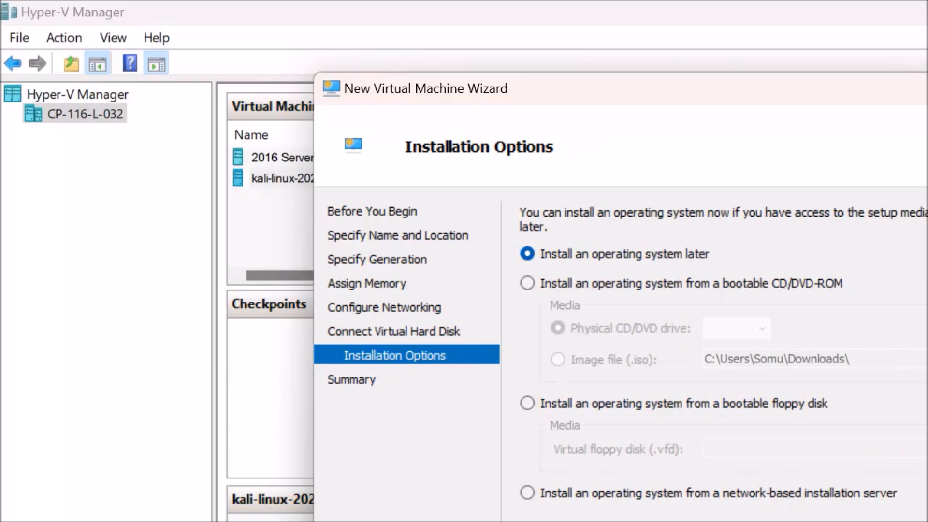
{"action": "key", "text": "Return"}
{"action": "key", "text": "Return"}
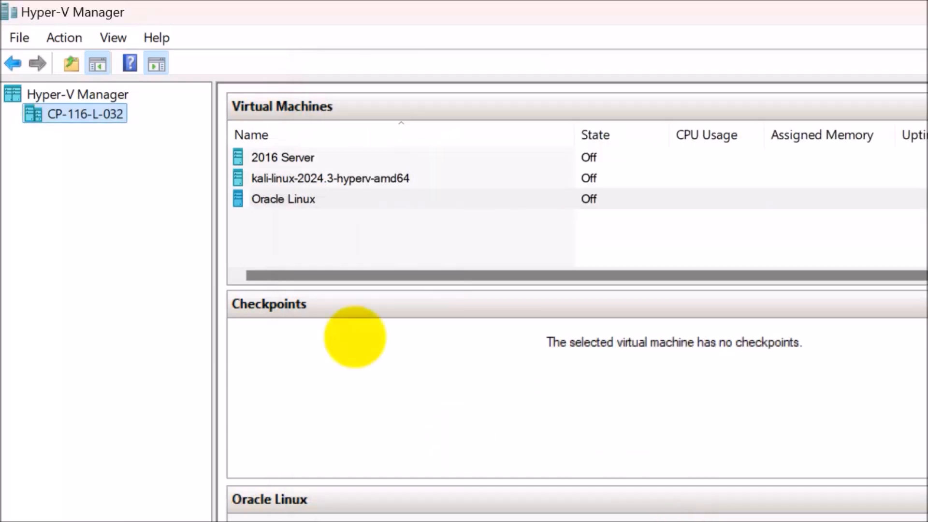
Open the settings of the Oracle Linux virtual machine, set its DVD drive to use an image file, and browse for that file.
{"action": "left_click", "coordinate": [306, 201]}
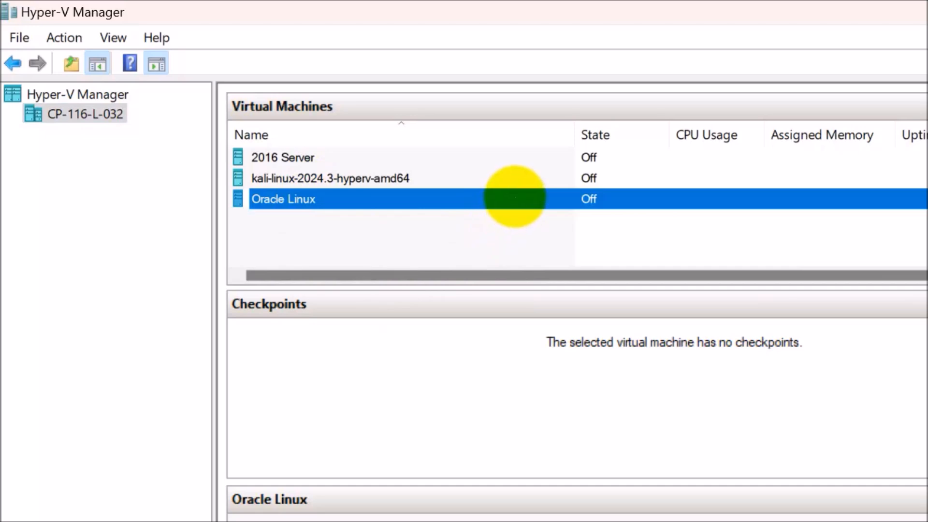
{"action": "right_click", "coordinate": [515, 197]}
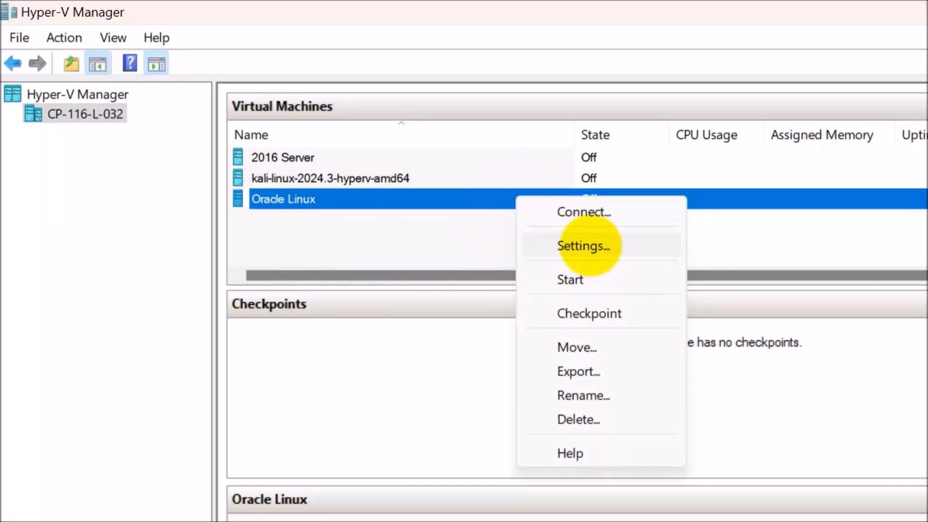
{"action": "left_click", "coordinate": [583, 245]}
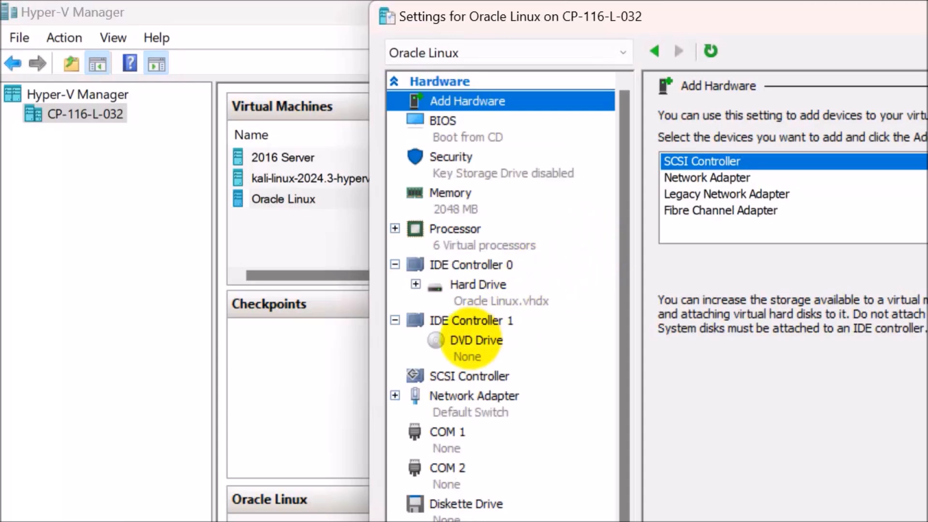
{"action": "left_click", "coordinate": [468, 339]}
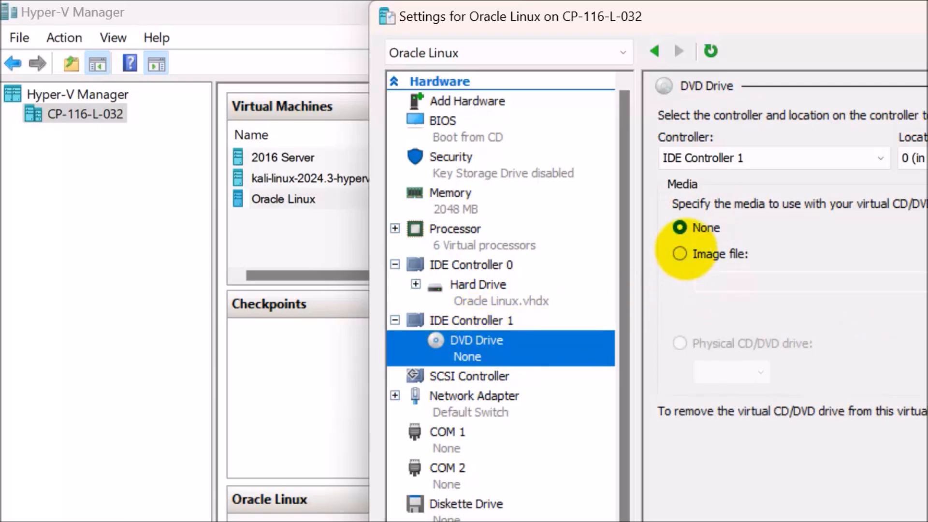
{"action": "left_click", "coordinate": [684, 252]}
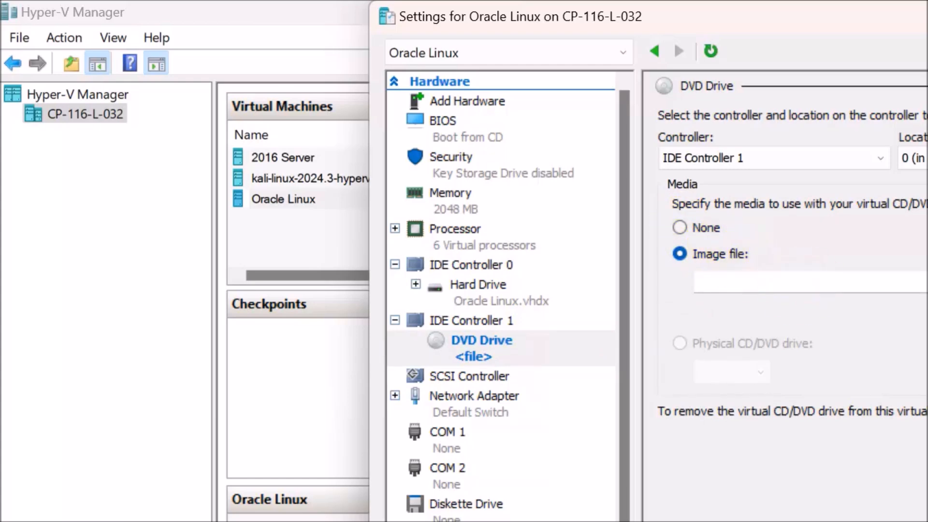
{"action": "left_click", "coordinate": [926, 312]}
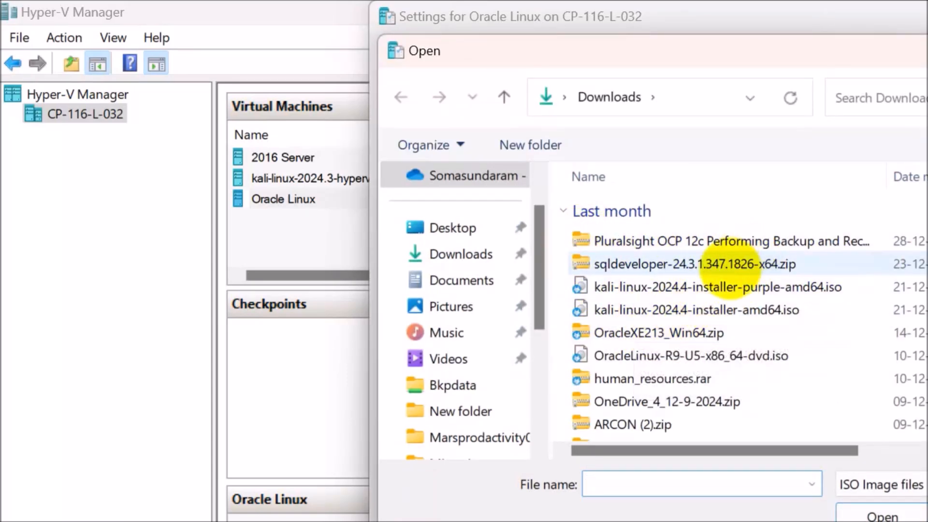
Search the Downloads folder for *.iso files, and return to the full Downloads listing.
{"action": "left_click", "coordinate": [674, 308]}
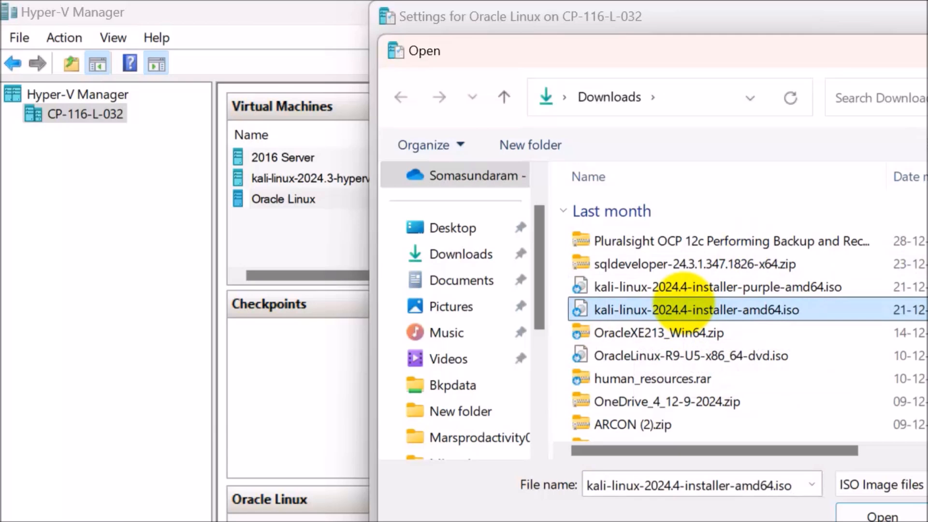
{"action": "key", "text": "Down"}
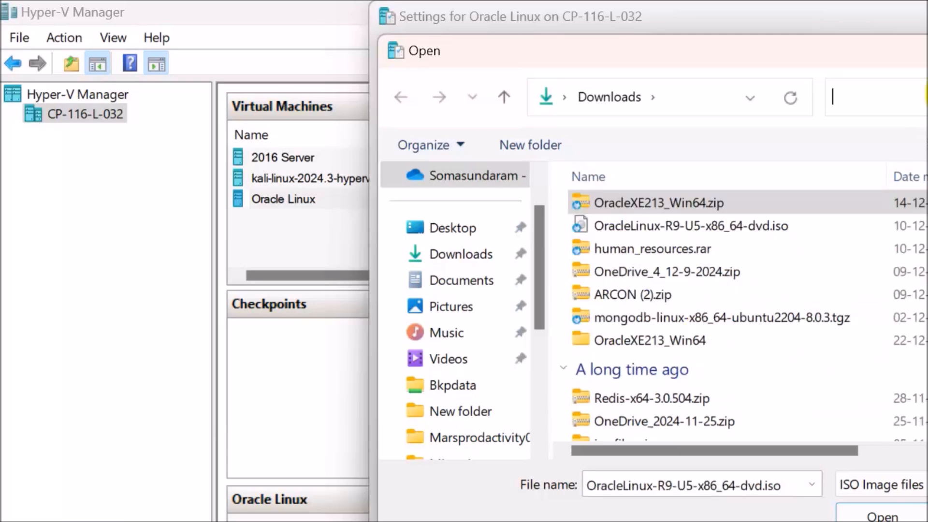
{"action": "type", "text": "*.iso"}
{"action": "key", "text": "Return"}
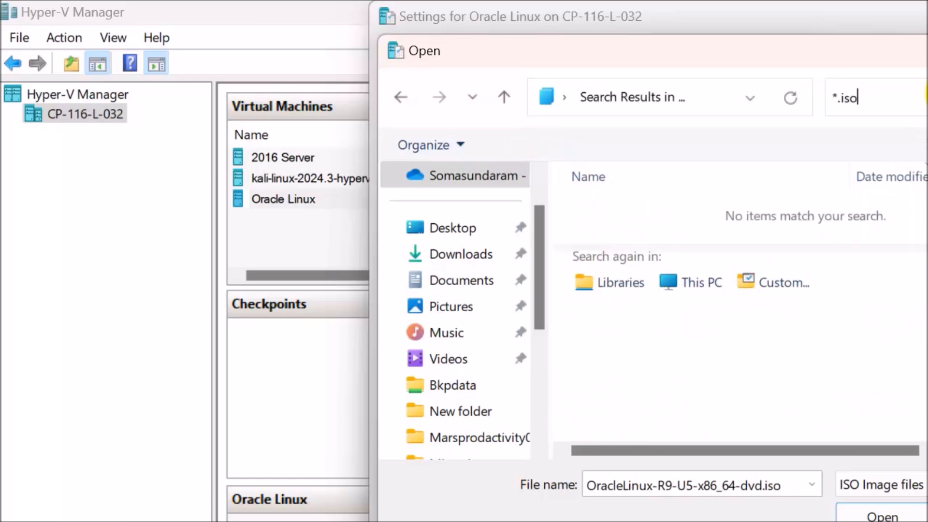
{"action": "left_click", "coordinate": [461, 255]}
{"action": "scroll", "coordinate": [696, 306], "scroll_direction": "up", "scroll_amount": 5}
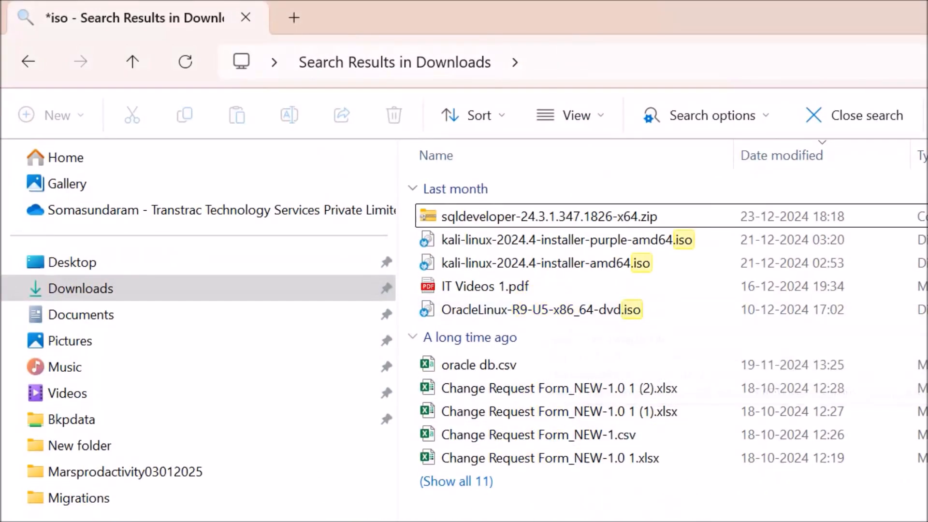
Load OracleLinux-R9-U5-x86_64-dvd.iso from Downloads as the DVD drive's image file.
{"action": "left_click", "coordinate": [641, 282]}
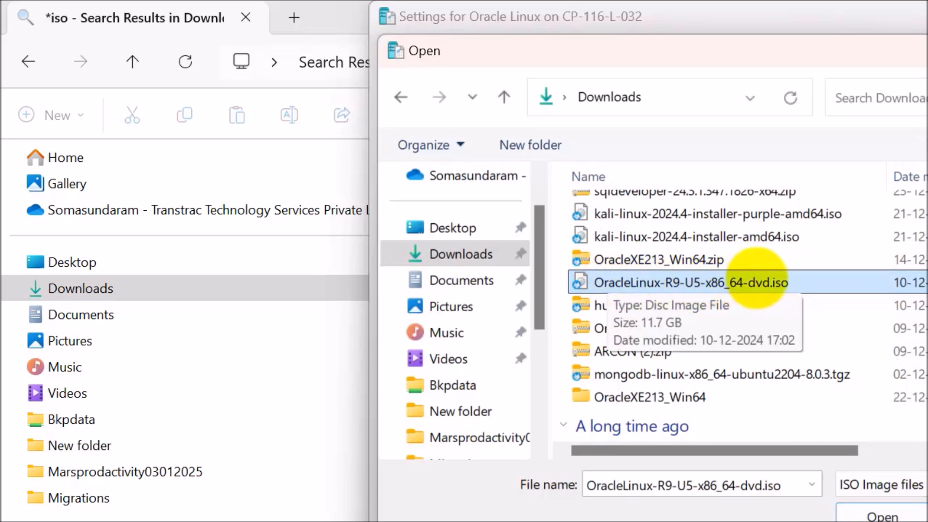
{"action": "left_click", "coordinate": [883, 514]}
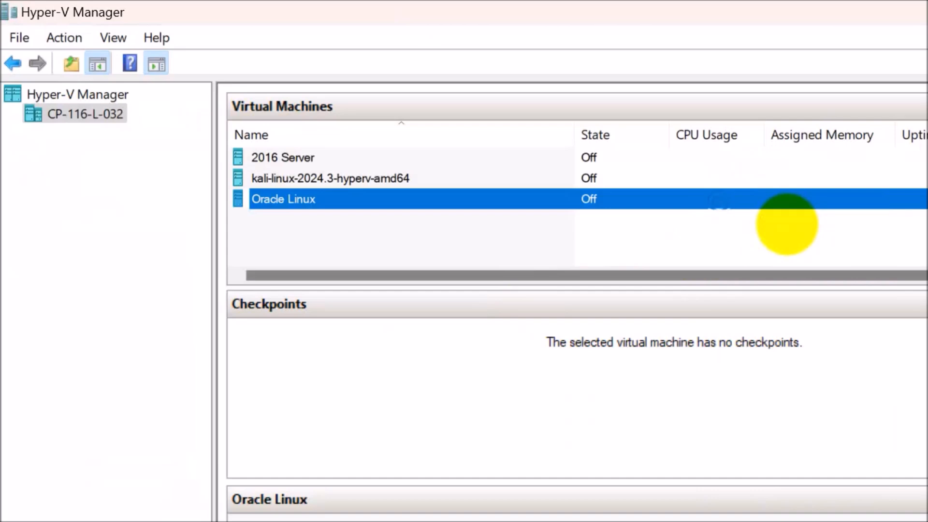
Connect to the Oracle Linux virtual machine, start it, and show its console full screen.
{"action": "double_click", "coordinate": [778, 205]}
{"action": "left_click", "coordinate": [406, 379]}
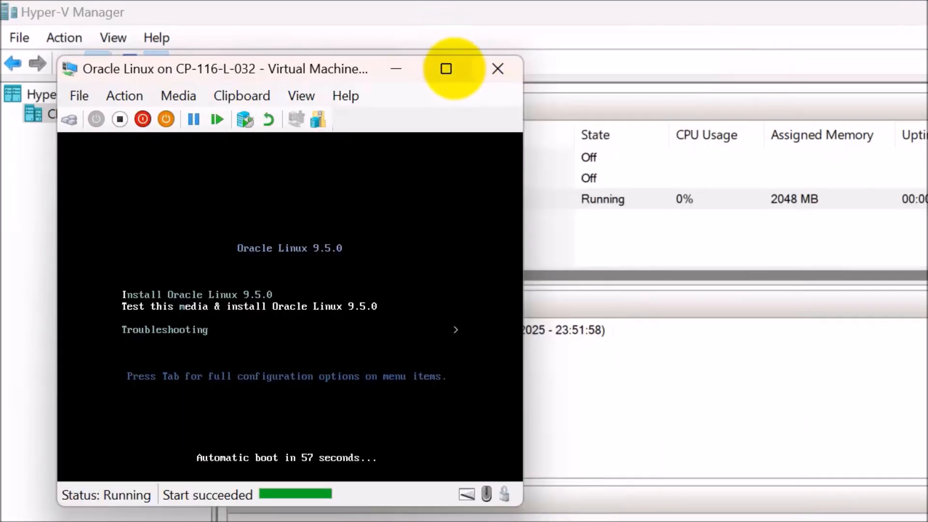
{"action": "left_click", "coordinate": [446, 69]}
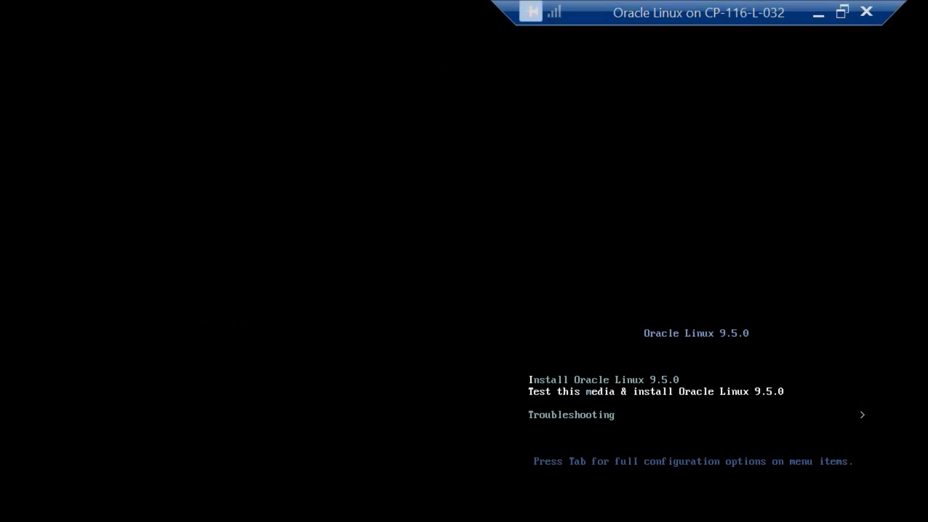
Go through the boot menu entries and launch Install Oracle Linux 9.5.0.
{"action": "key", "text": "Down"}
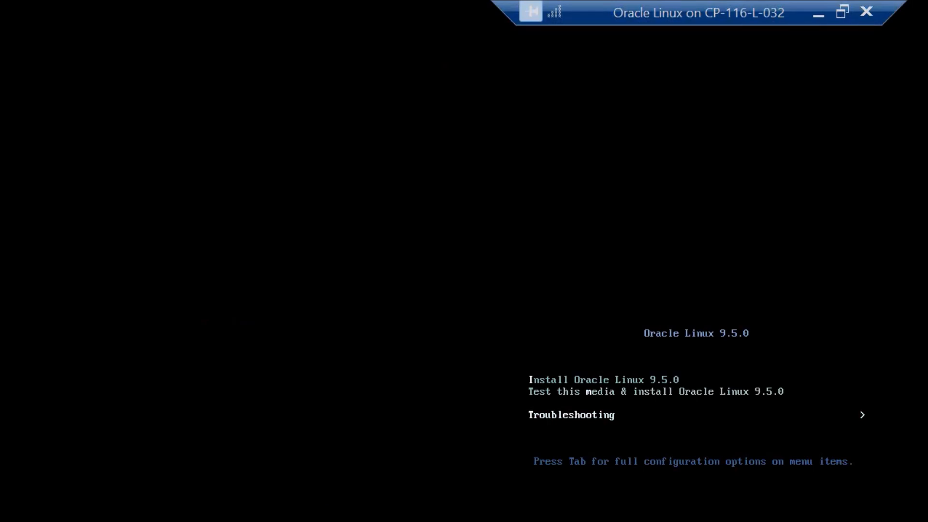
{"action": "key", "text": "Up"}
{"action": "key", "text": "Up"}
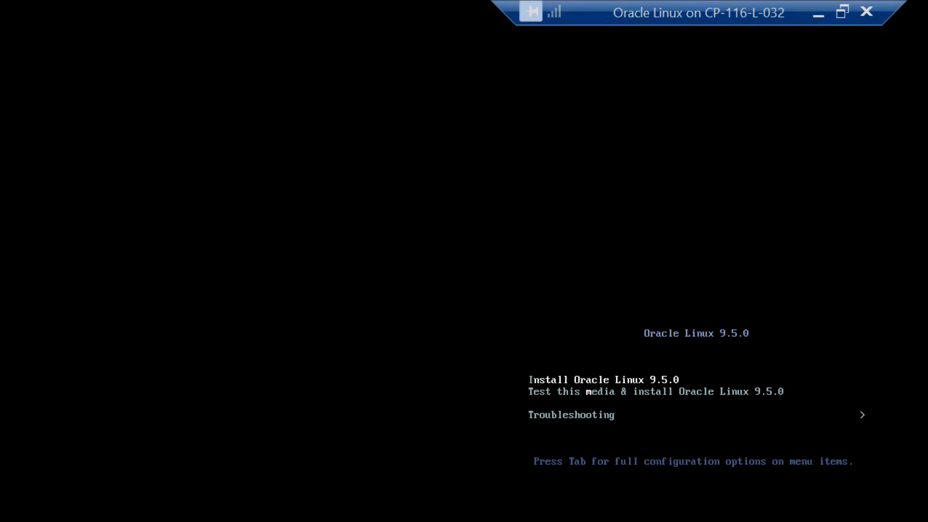
{"action": "key", "text": "Down"}
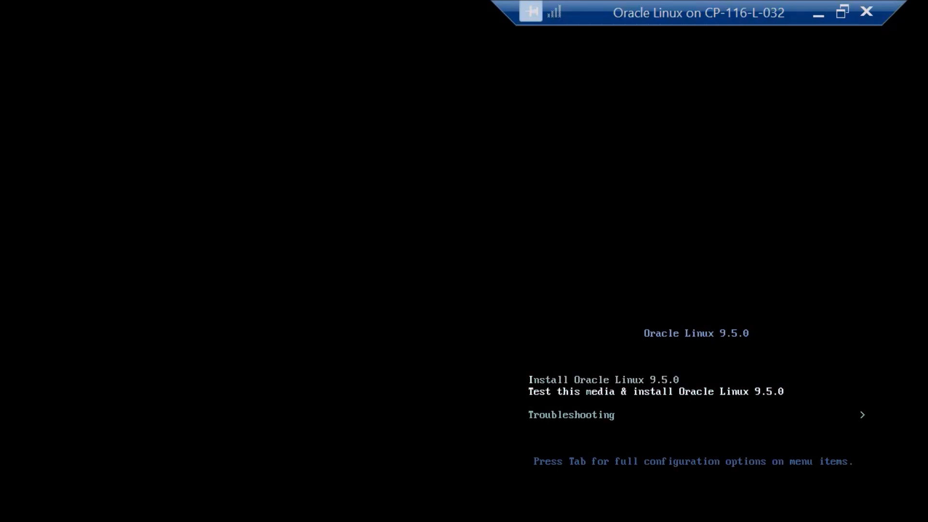
{"action": "key", "text": "Up"}
{"action": "key", "text": "Down"}
{"action": "key", "text": "Down"}
{"action": "key", "text": "Up"}
{"action": "key", "text": "Up"}
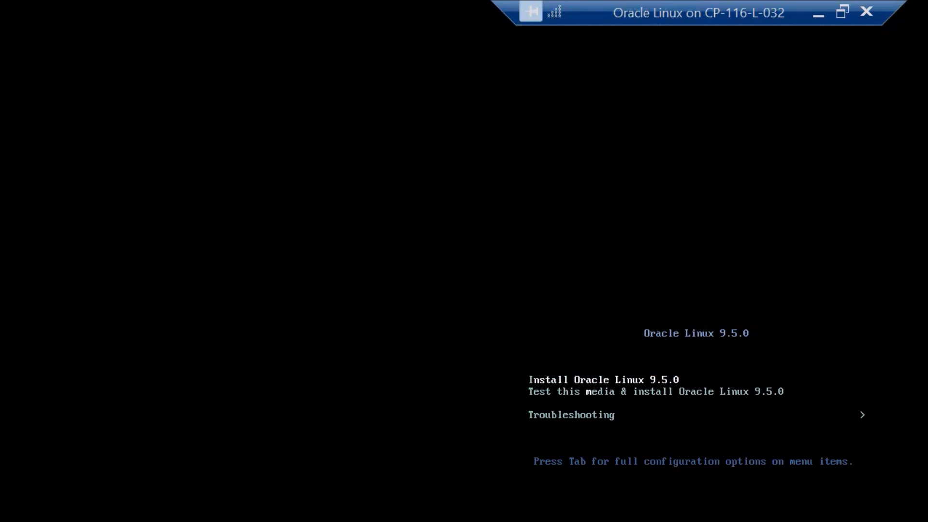
{"action": "key", "text": "Return"}
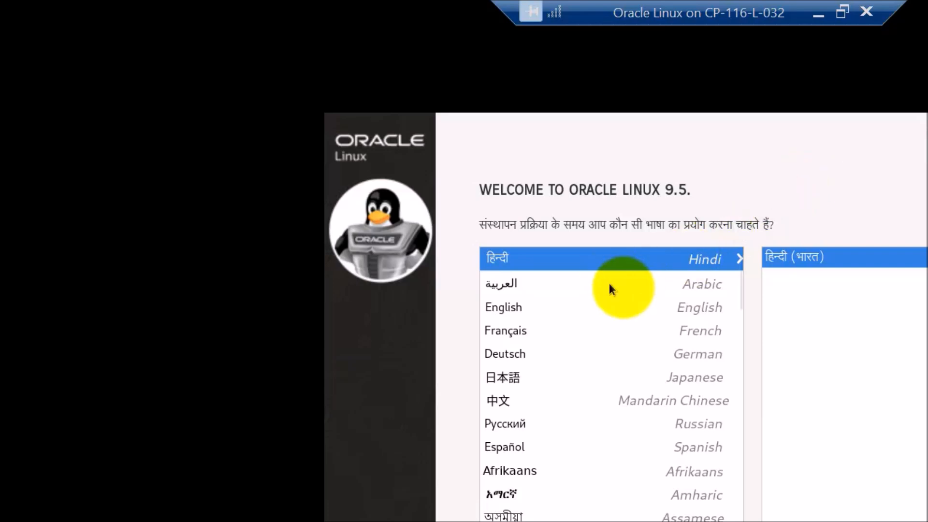
Choose English (India) as the installation language and continue to the installation summary.
{"action": "left_click", "coordinate": [503, 311]}
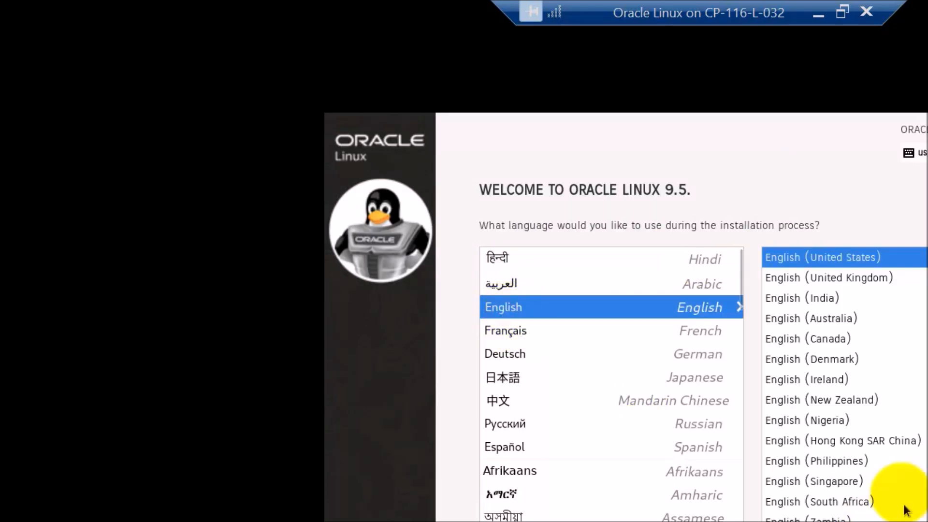
{"action": "left_click", "coordinate": [788, 299]}
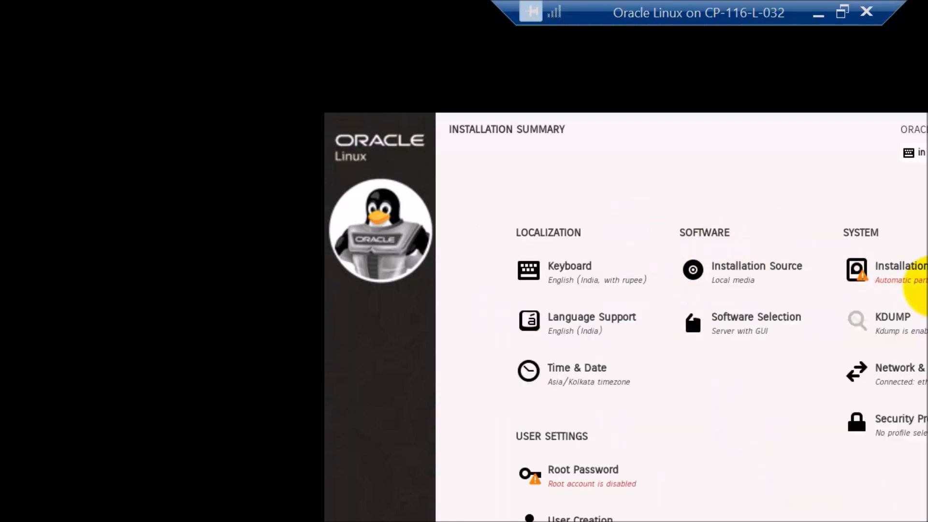
Set the installation destination to the 40 GiB virtual disk with automatic storage configuration, and confirm it.
{"action": "left_click", "coordinate": [911, 270]}
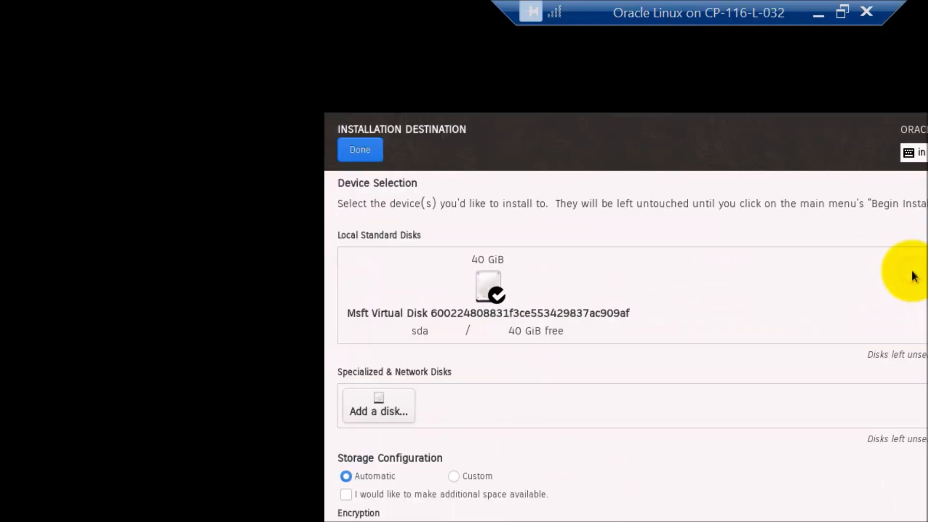
{"action": "left_click", "coordinate": [495, 287]}
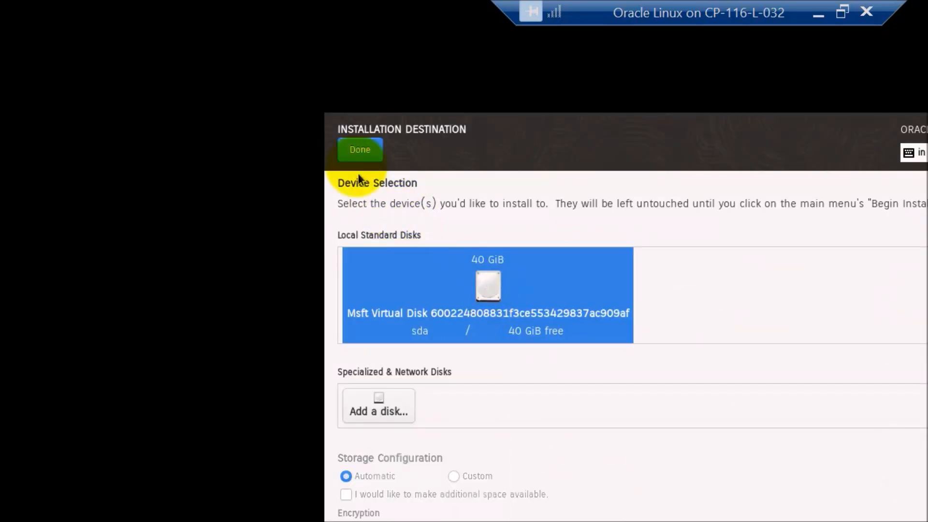
{"action": "left_click", "coordinate": [354, 143]}
{"action": "left_click", "coordinate": [362, 158]}
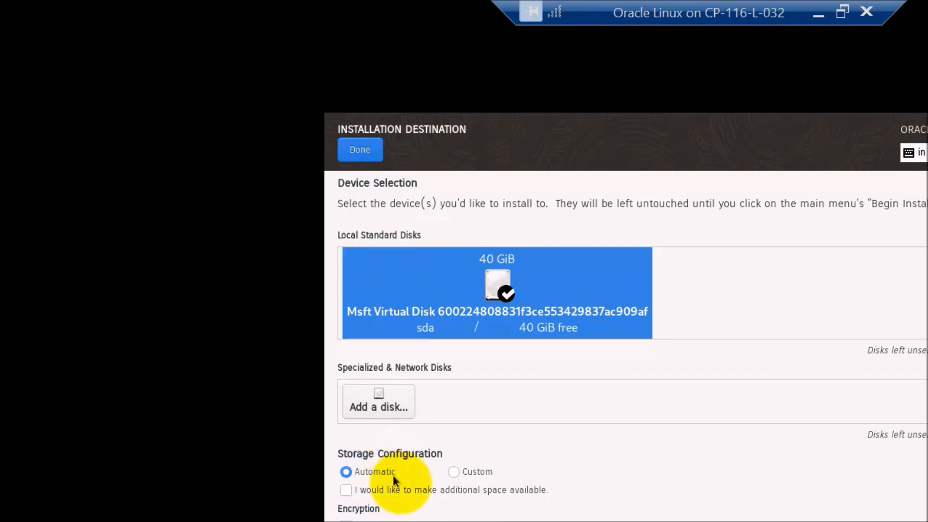
{"action": "left_click", "coordinate": [456, 471]}
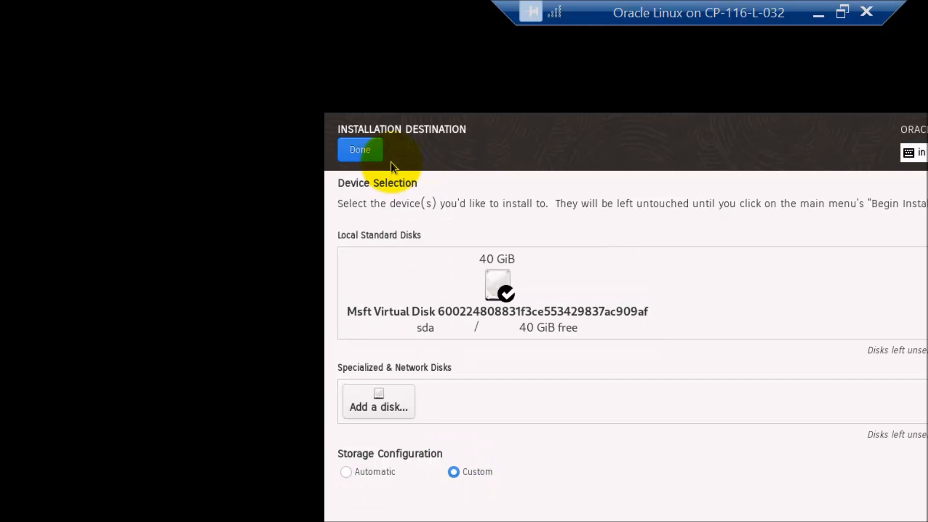
{"action": "left_click", "coordinate": [345, 471]}
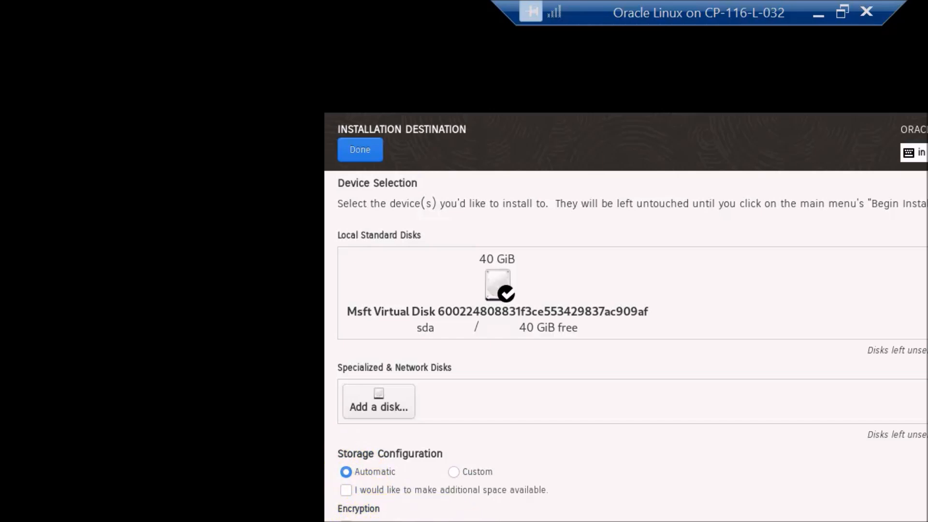
{"action": "left_click", "coordinate": [360, 149]}
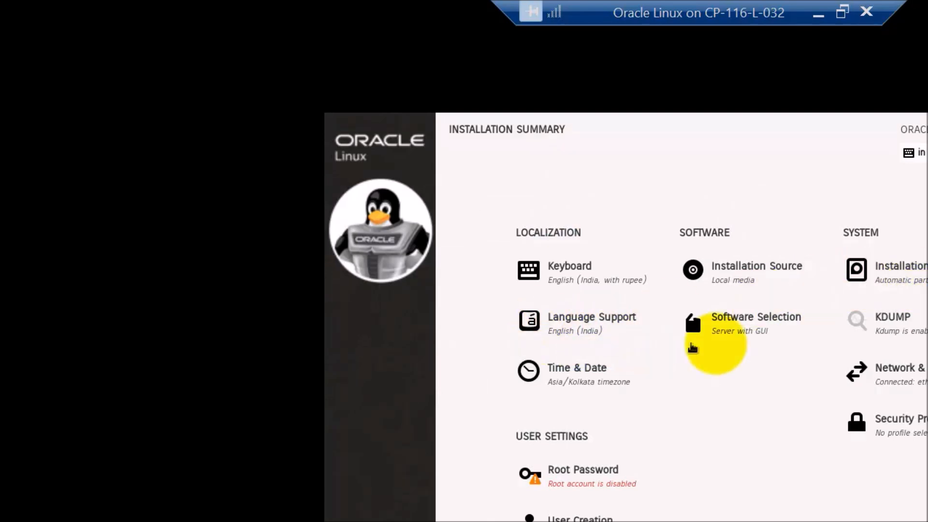
Disable kdump for the installation and return to the installation summary.
{"action": "left_click", "coordinate": [915, 336]}
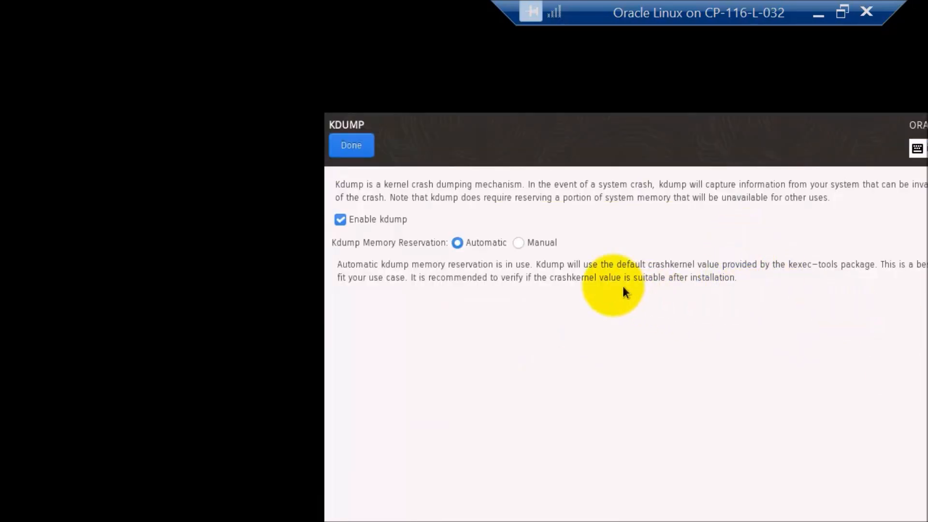
{"action": "left_click", "coordinate": [342, 221]}
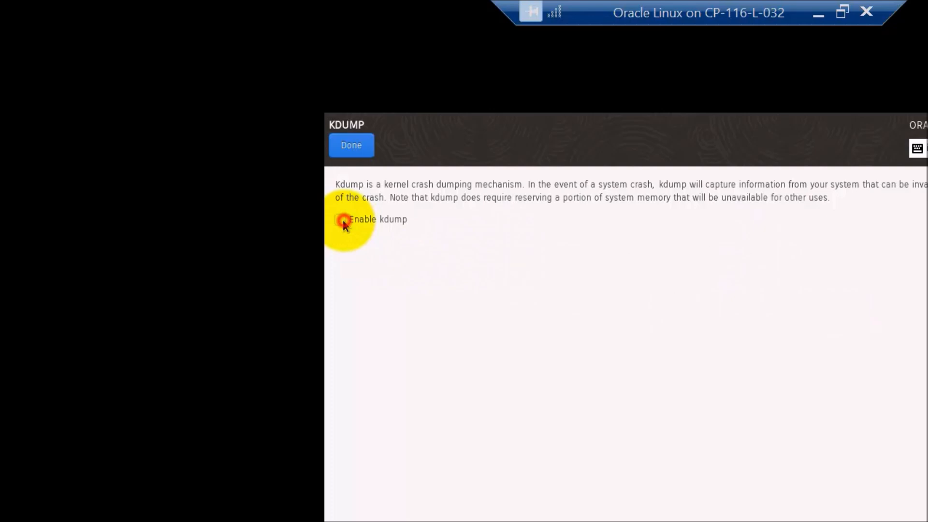
{"action": "left_click", "coordinate": [360, 144]}
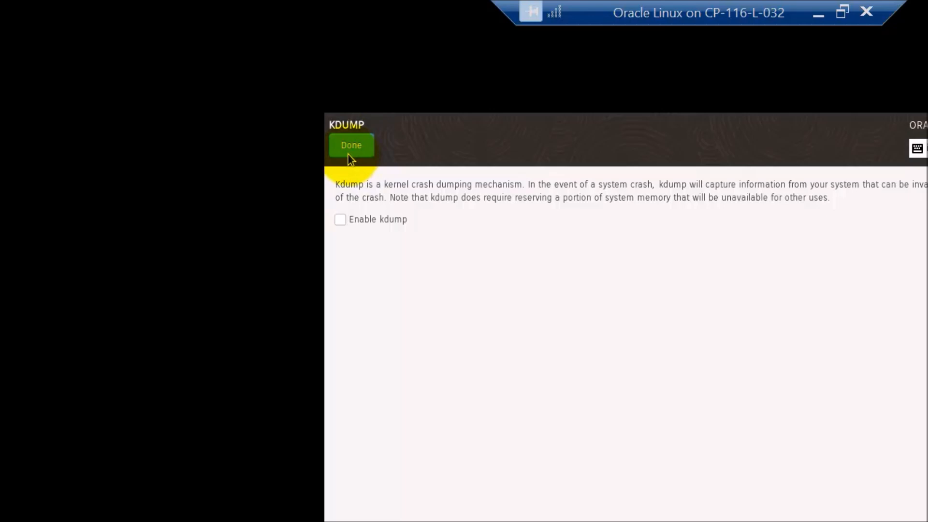
{"action": "left_click", "coordinate": [349, 153]}
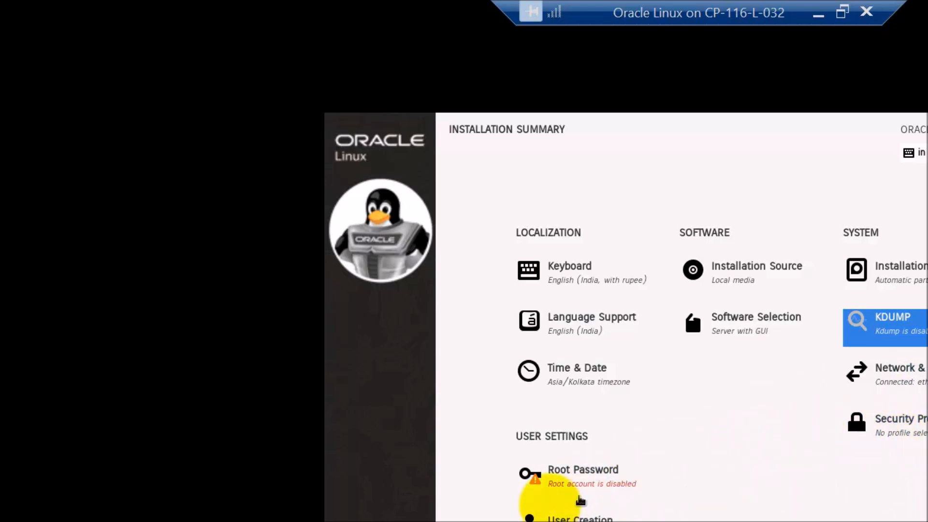
Open the root account's password settings, enter the root password, and repeat it for confirmation.
{"action": "left_click", "coordinate": [570, 472]}
{"action": "type", "text": "**********"}
{"action": "key", "text": "Tab"}
{"action": "type", "text": "**********"}
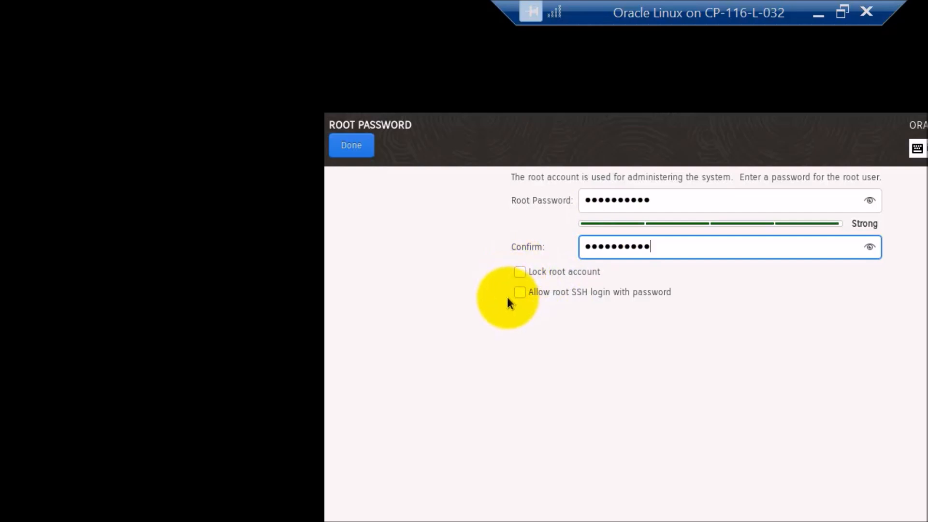
Allow root SSH login with password and save the root account settings.
{"action": "left_click", "coordinate": [524, 289]}
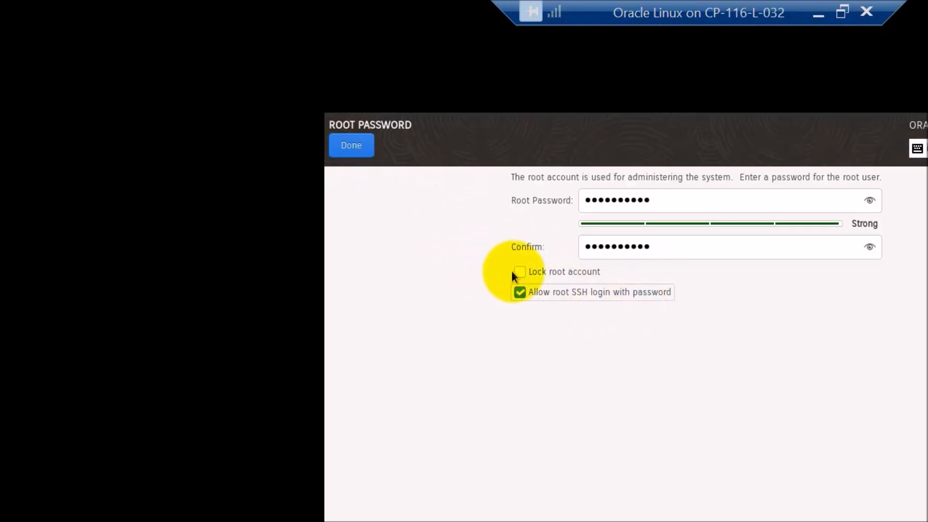
{"action": "left_click", "coordinate": [365, 146]}
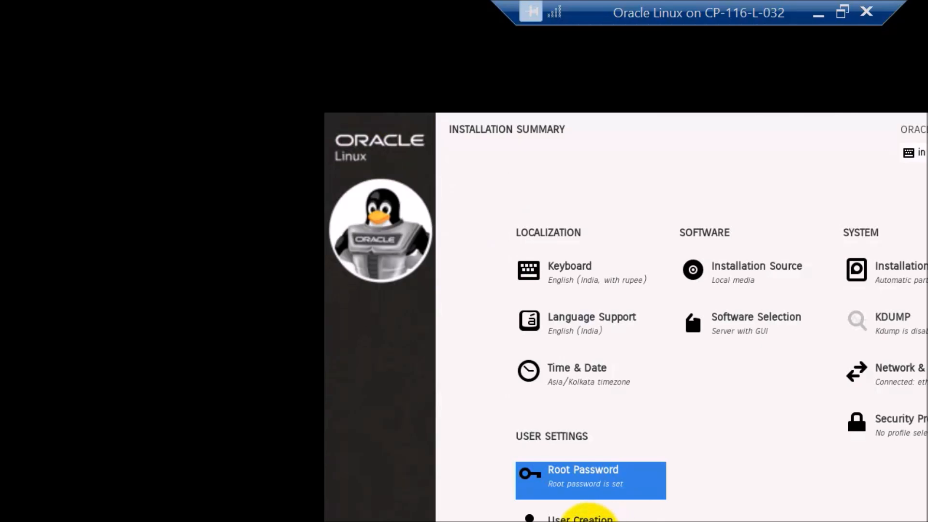
Define a user account named cpadmin as administrator, and fill in the account password and its confirmation.
{"action": "left_click", "coordinate": [583, 518]}
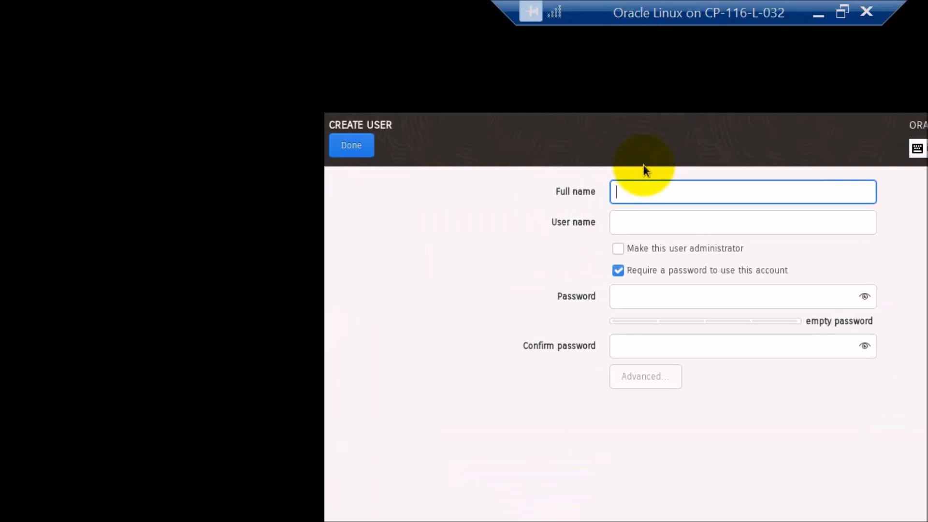
{"action": "type", "text": "cpadmin"}
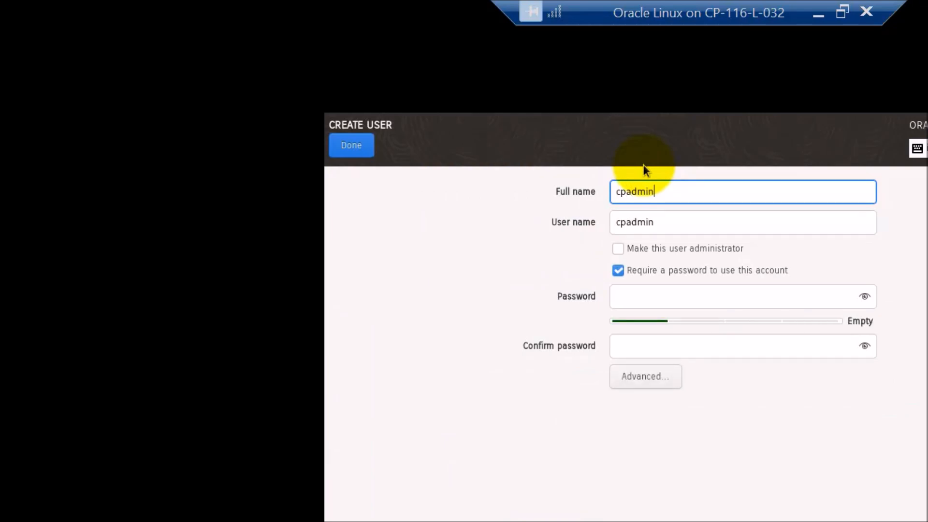
{"action": "key", "text": "Tab"}
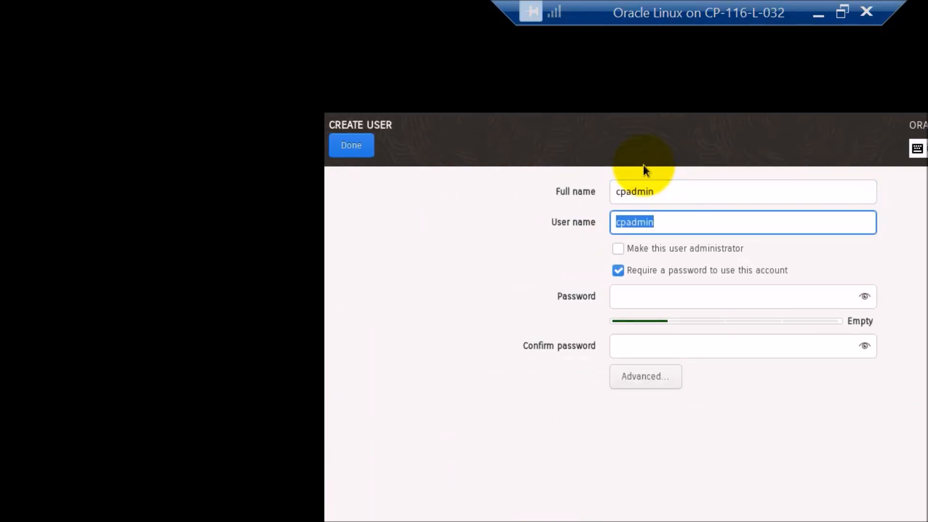
{"action": "left_click", "coordinate": [618, 249]}
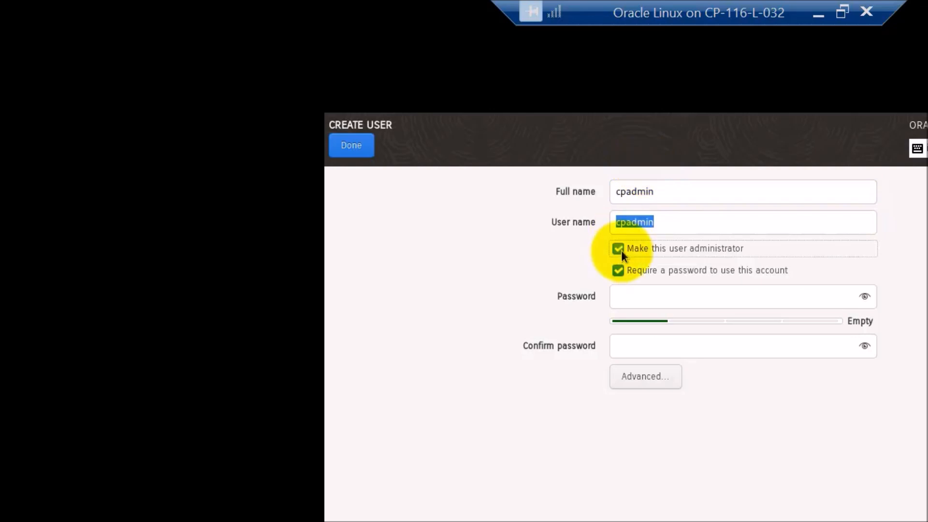
{"action": "left_click", "coordinate": [660, 293]}
{"action": "type", "text": "•••••••••••"}
{"action": "key", "text": "Tab"}
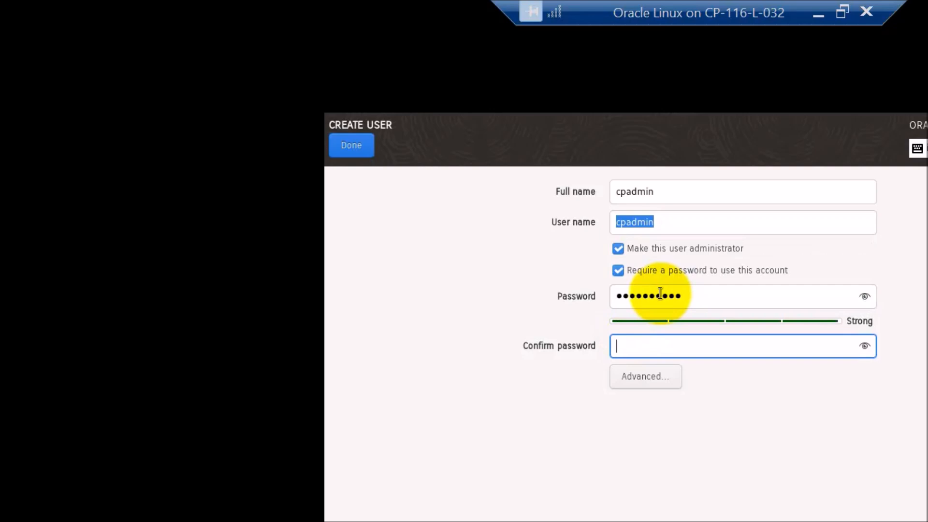
{"action": "type", "text": "•••••••••••"}
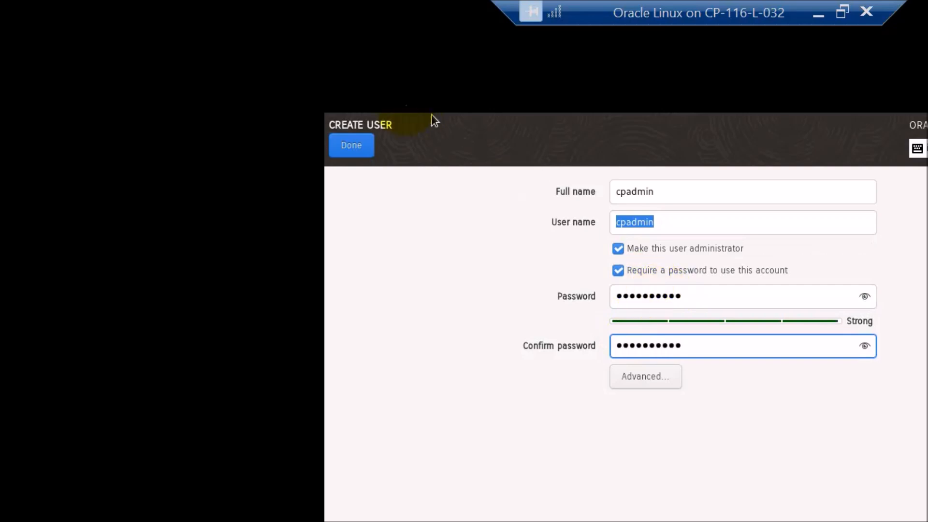
Review the advanced configuration of the cpadmin account and close it without changes.
{"action": "left_click", "coordinate": [646, 376]}
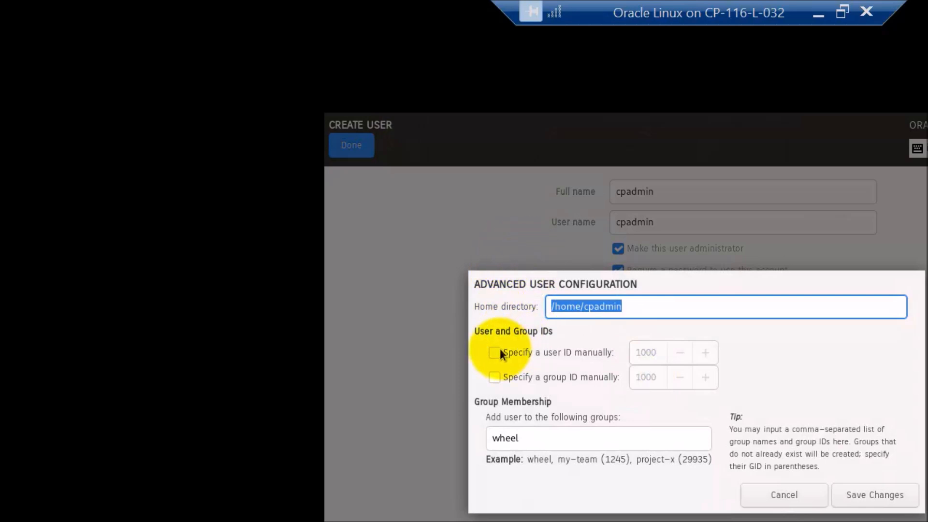
{"action": "left_click", "coordinate": [789, 500]}
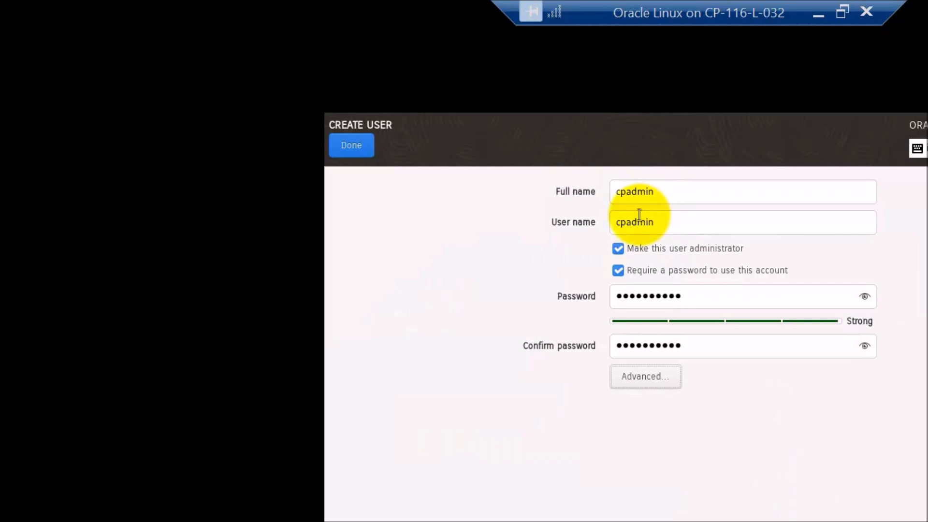
Correct the user's password confirmation to match the account password, save the account, and begin the installation.
{"action": "left_click", "coordinate": [351, 145]}
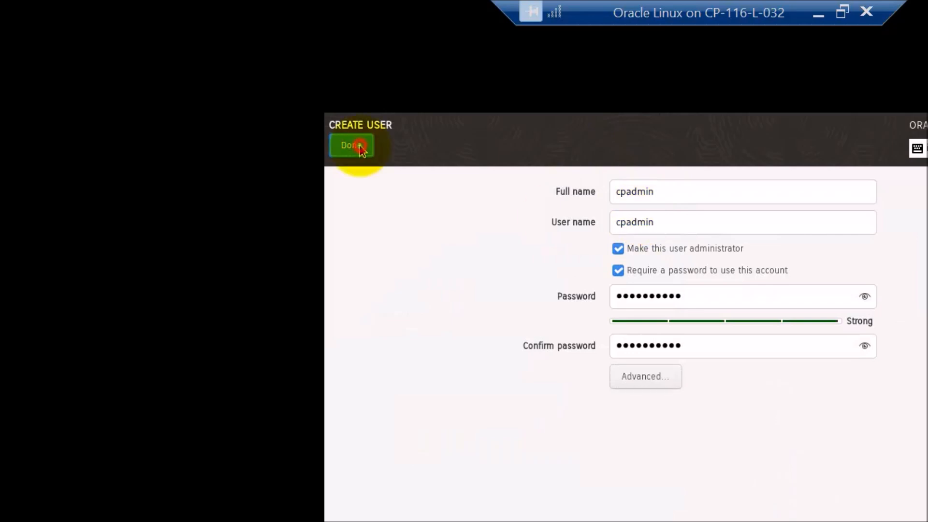
{"action": "left_click", "coordinate": [870, 348]}
{"action": "left_click", "coordinate": [638, 345]}
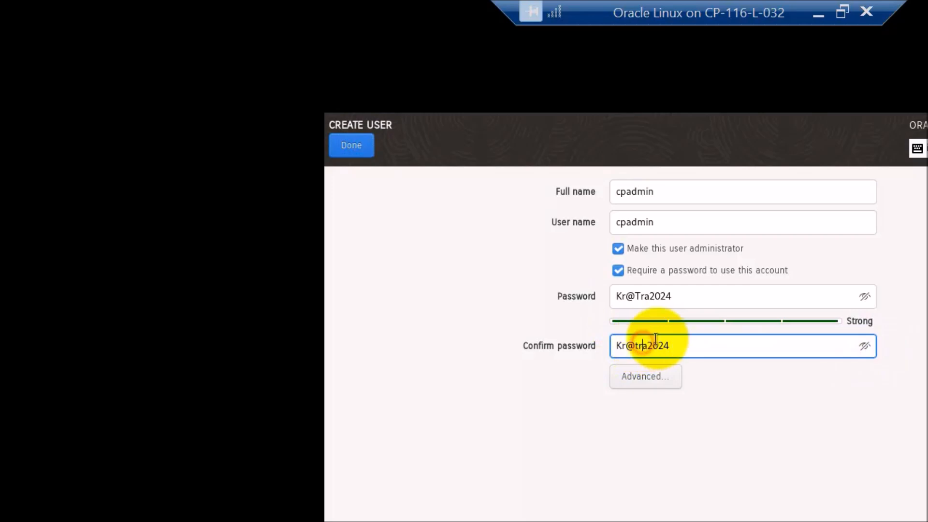
{"action": "left_click", "coordinate": [867, 348]}
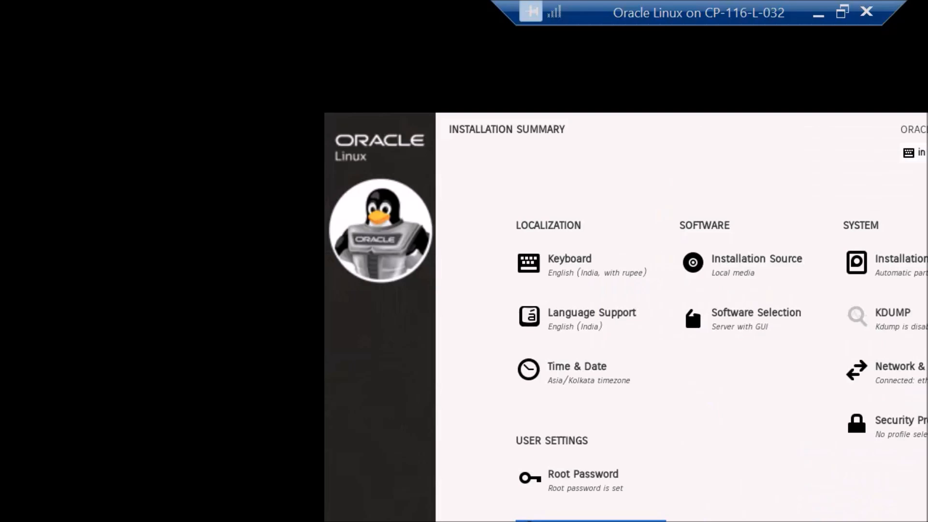
{"action": "left_click", "coordinate": [924, 512]}
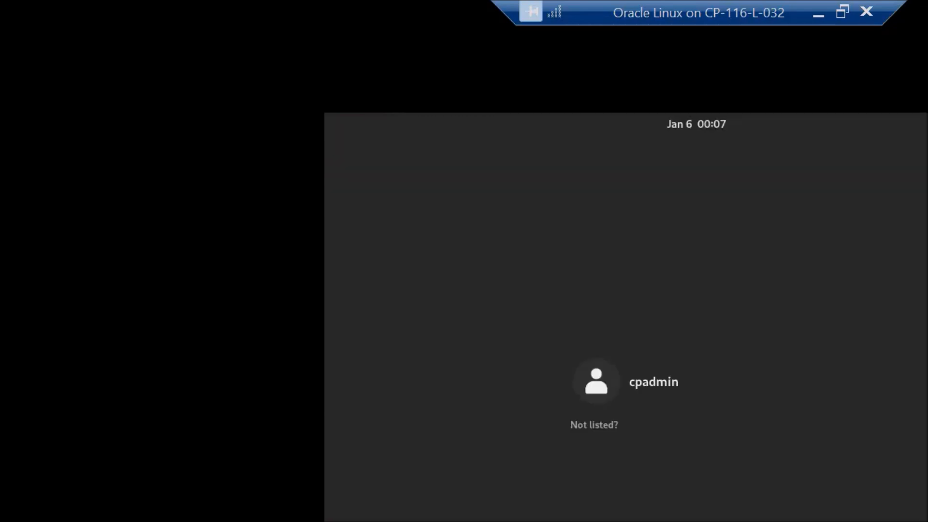
Log in to the installed system as cpadmin with the account password and dismiss the welcome tour.
{"action": "left_click", "coordinate": [687, 378]}
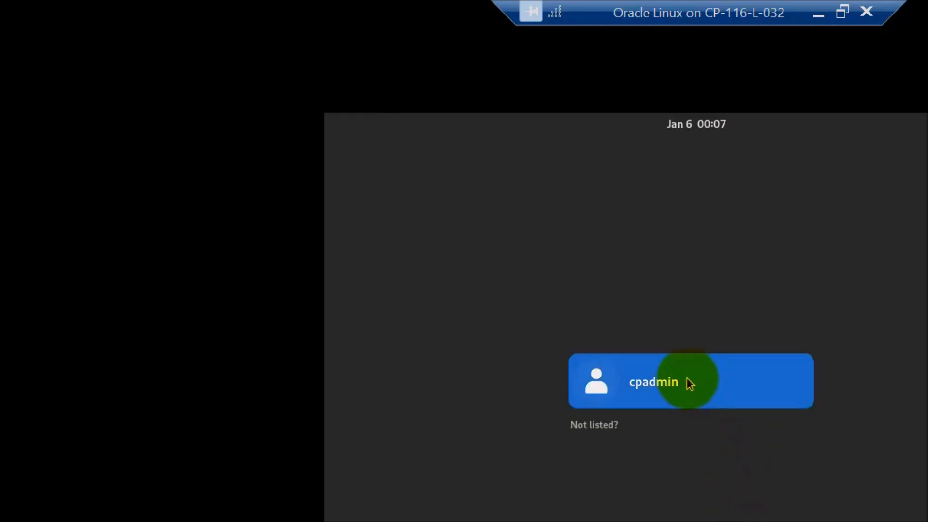
{"action": "left_click", "coordinate": [735, 423]}
{"action": "type", "text": "••"}
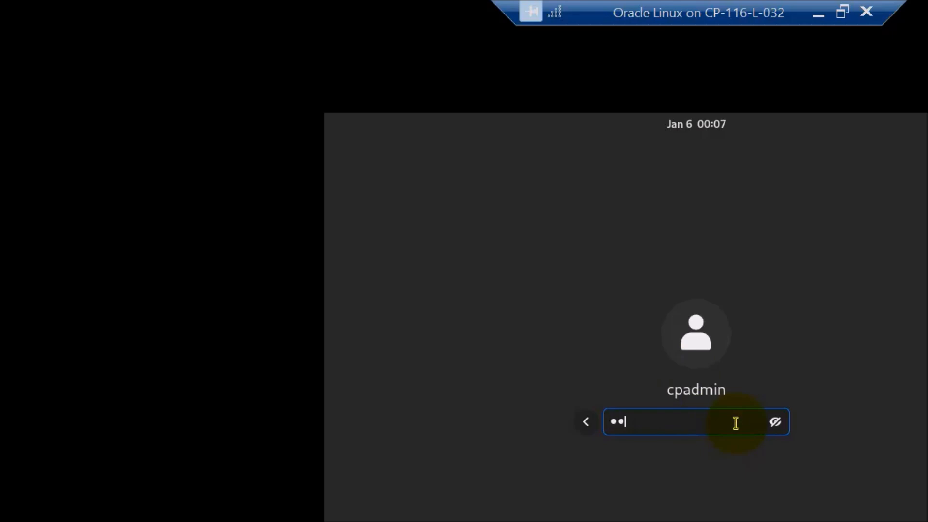
{"action": "key", "text": "Return"}
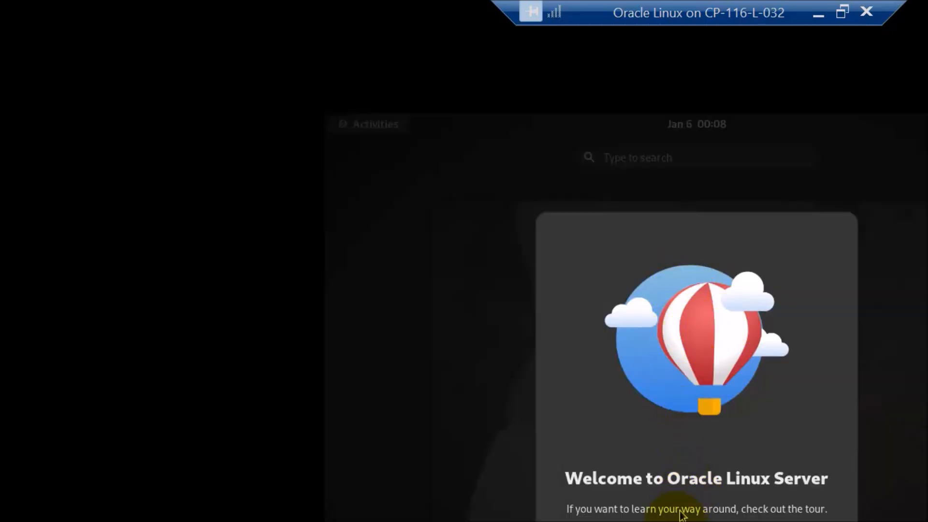
{"action": "key", "text": "Escape"}
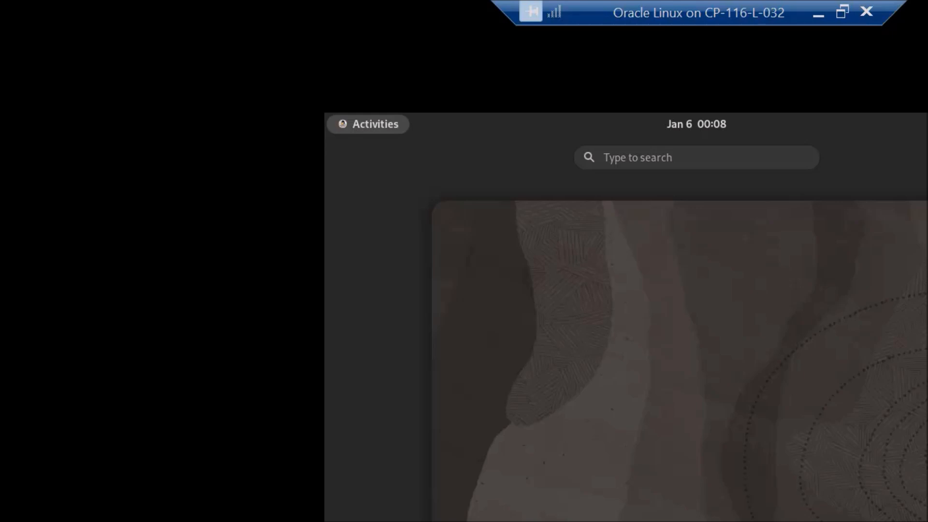
Open a terminal, switch to root with sudo su using the account password, and clear the terminal.
{"action": "key", "text": "super+a"}
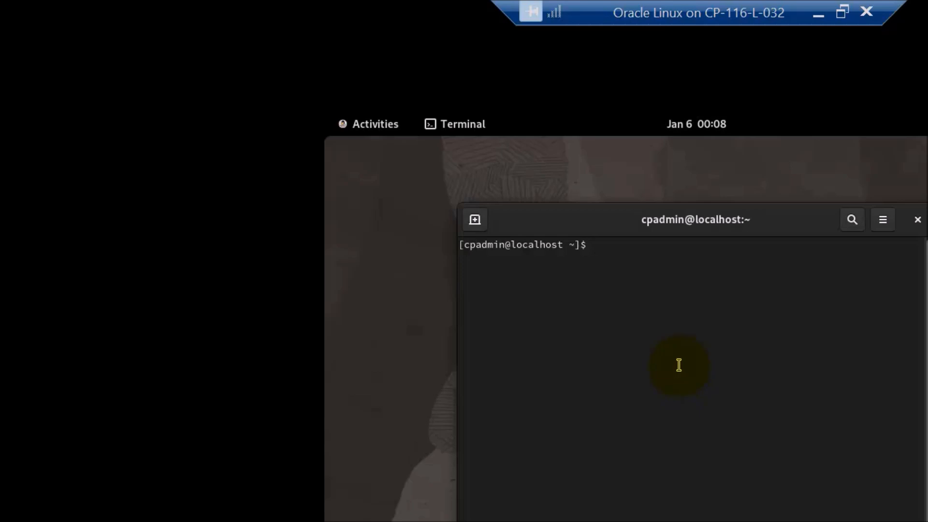
{"action": "type", "text": "sudo su"}
{"action": "key", "text": "Return"}
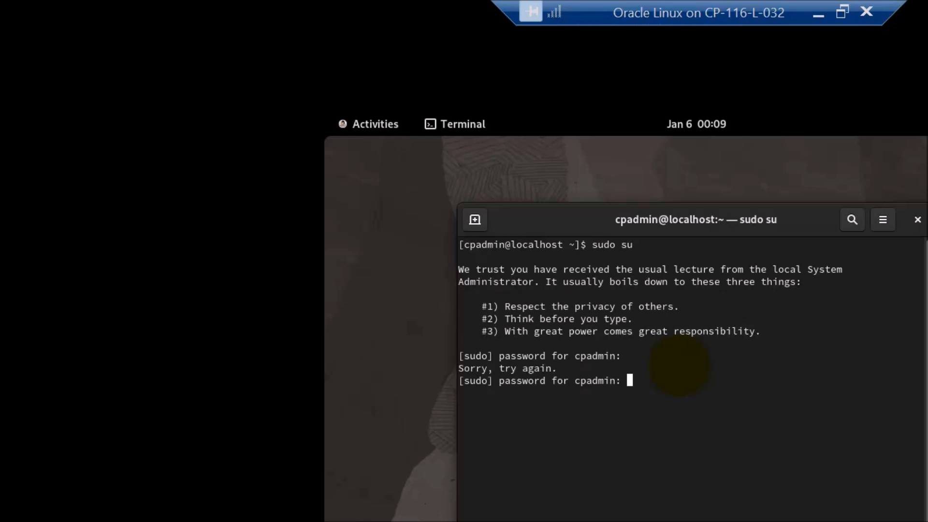
{"action": "key", "text": "Return"}
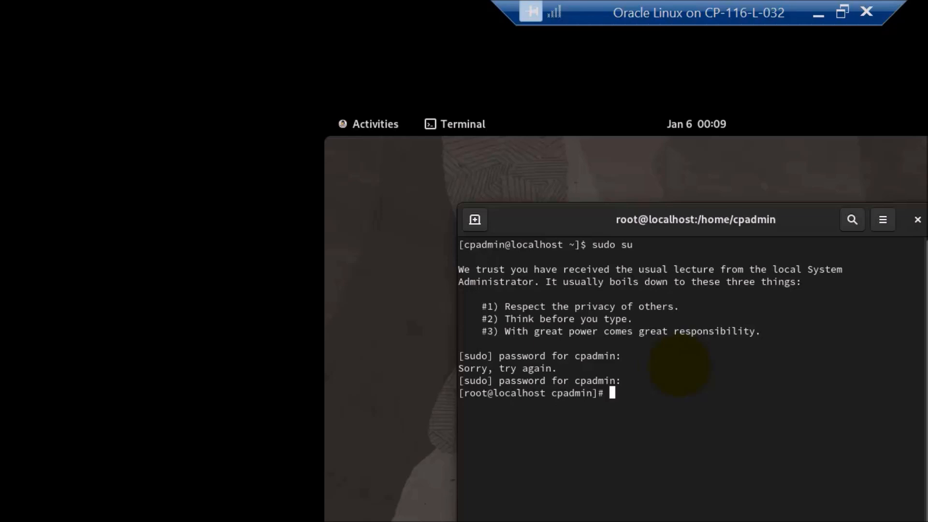
{"action": "key", "text": "ctrl+l"}
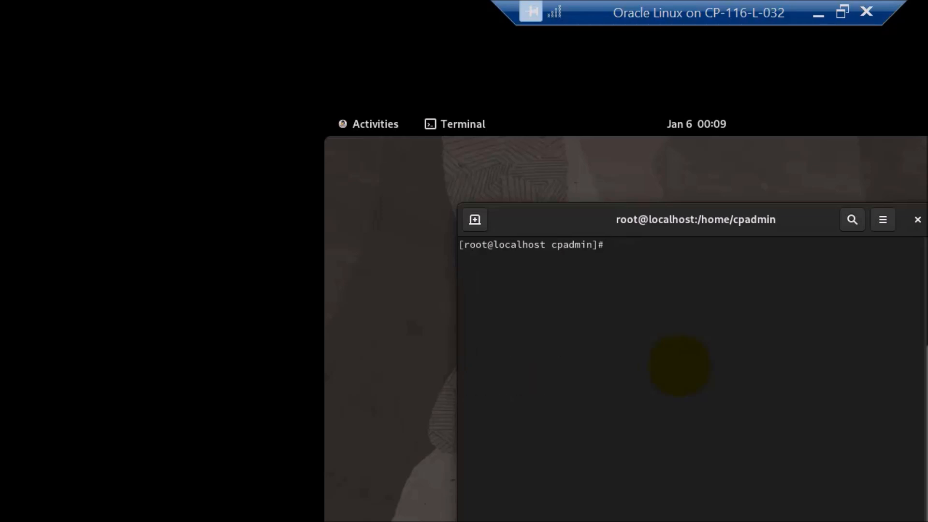
Run ip a and examine the IPv4 address assigned to eth0.
{"action": "type", "text": "ip a"}
{"action": "key", "text": "Return"}
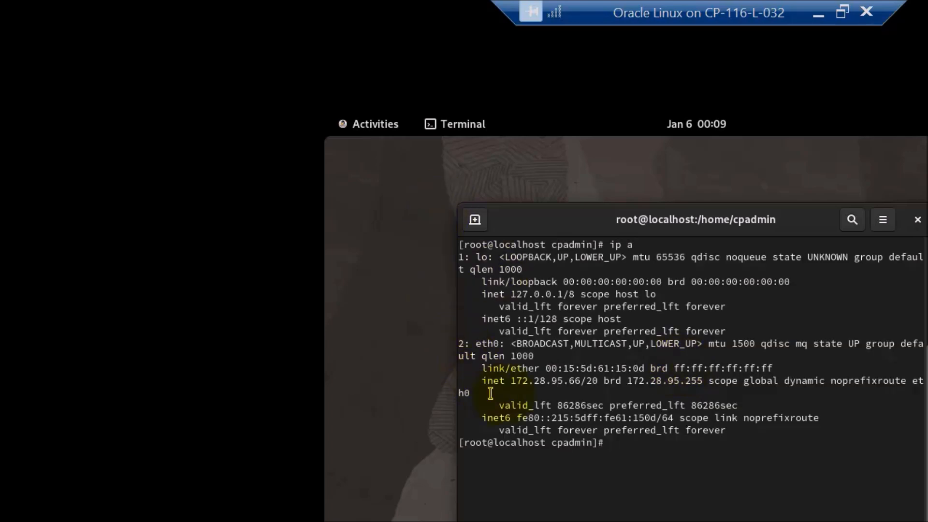
{"action": "left_click", "coordinate": [513, 384]}
{"action": "left_click_drag", "start_coordinate": [513, 384], "coordinate": [622, 383]}
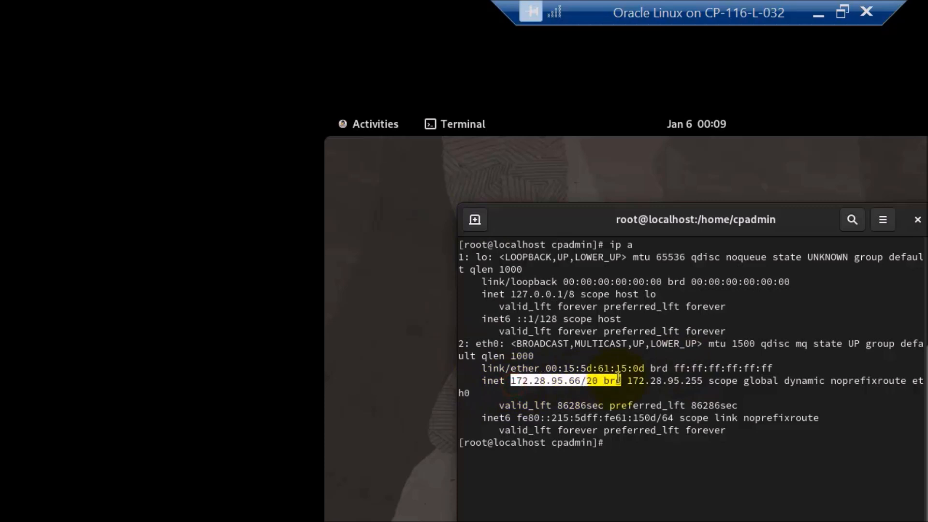
Test internet connectivity by pinging 8.8.8.8, stop the ping, and clear the terminal.
{"action": "left_click", "coordinate": [665, 464]}
{"action": "type", "text": "ping "}
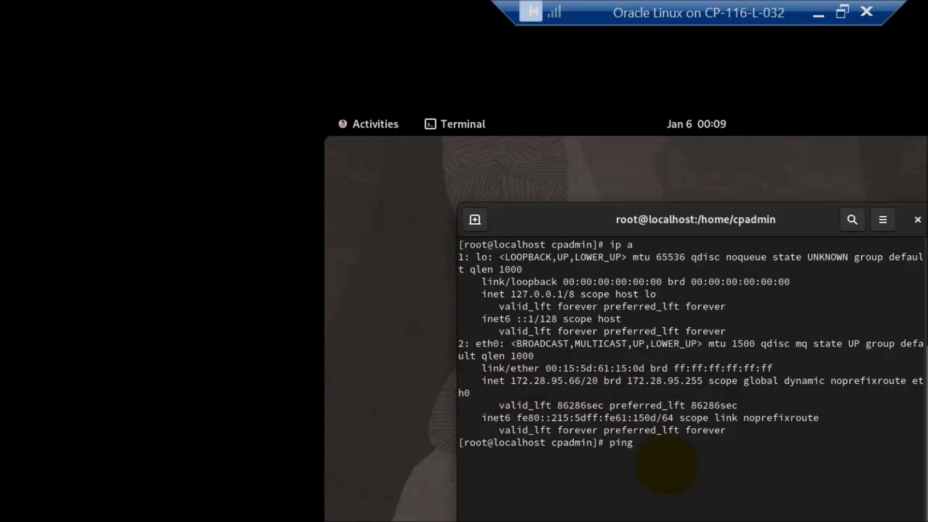
{"action": "type", "text": "8.8.8.8"}
{"action": "key", "text": "Return"}
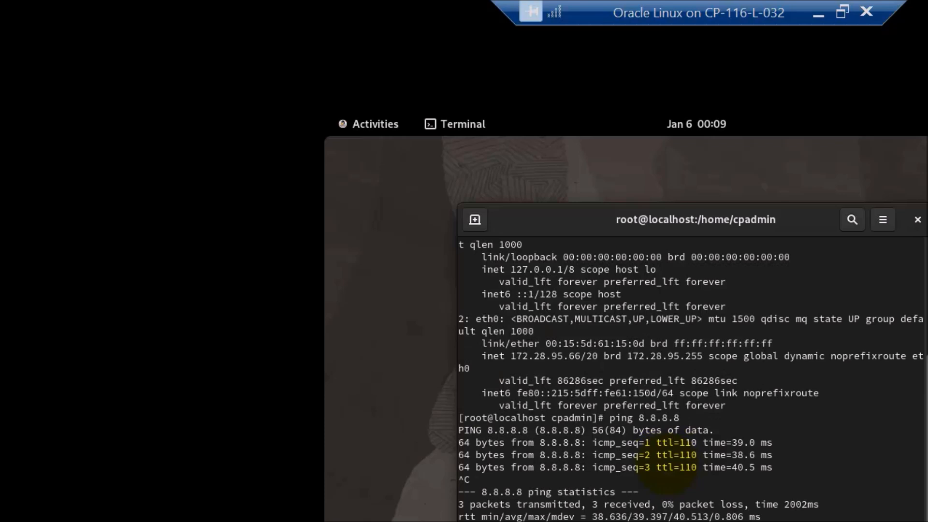
{"action": "key", "text": "ctrl+l"}
Update the system's packages with dnf update instead of yum update.
{"action": "type", "text": "yum update"}
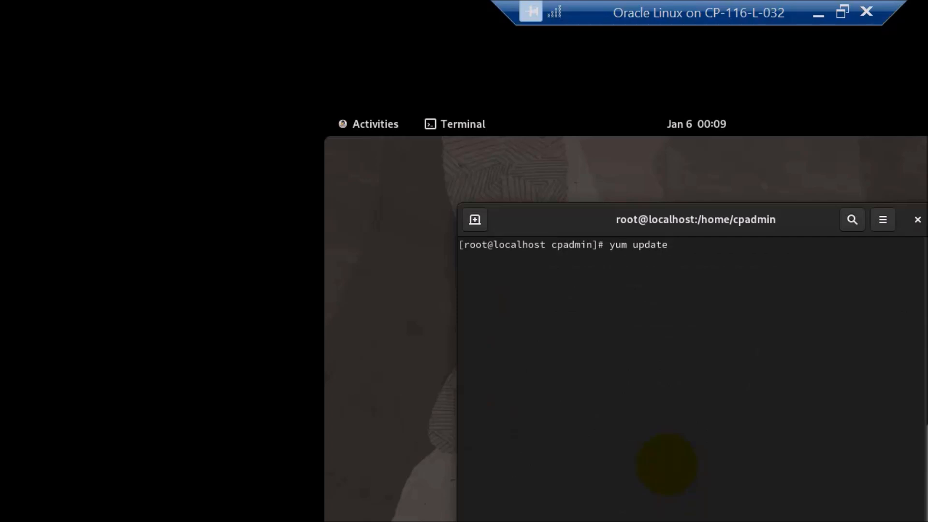
{"action": "key", "text": "ctrl+c"}
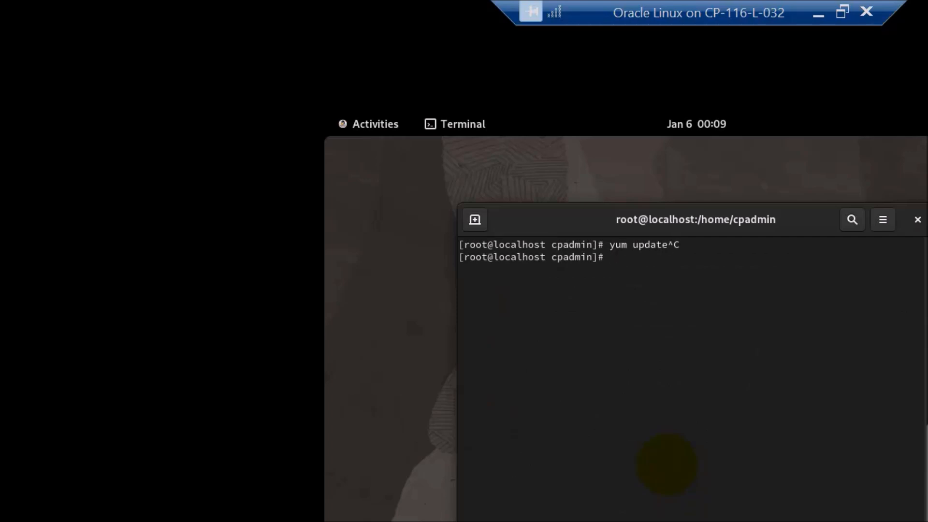
{"action": "type", "text": "dnf"}
{"action": "key", "text": "BackSpace"}
{"action": "type", "text": "f y"}
{"action": "key", "text": "BackSpace"}
{"action": "type", "text": "update"}
{"action": "key", "text": "Return"}
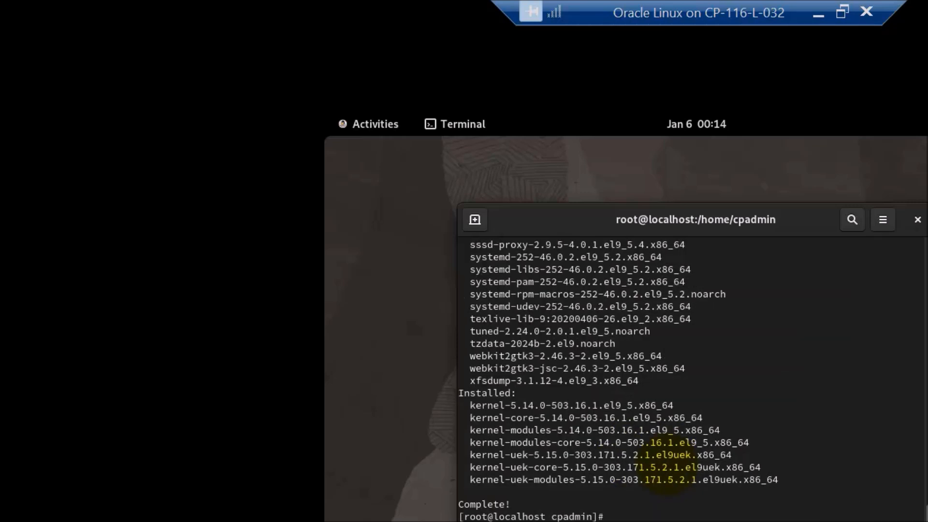
Clear the terminal and run dnf update again to check for remaining updates.
{"action": "key", "text": "ctrl+l"}
{"action": "type", "text": "dnf update"}
{"action": "key", "text": "Return"}
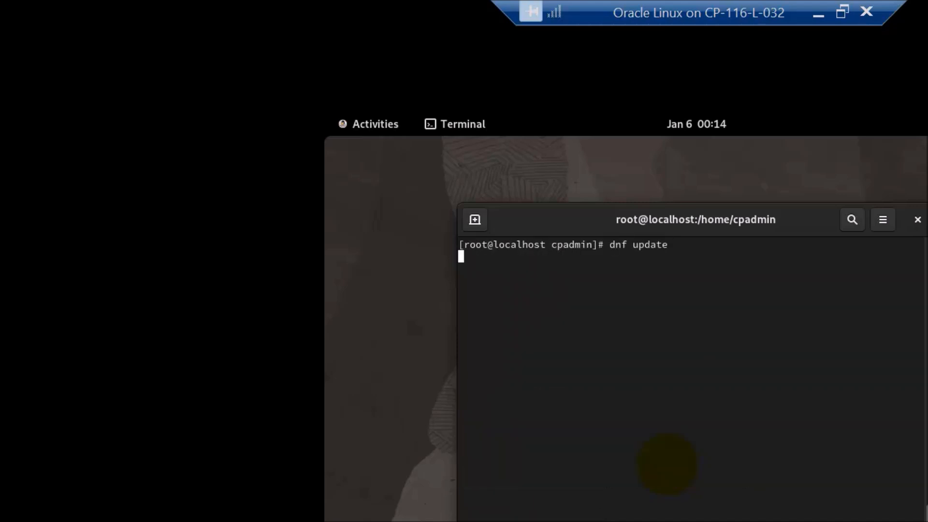